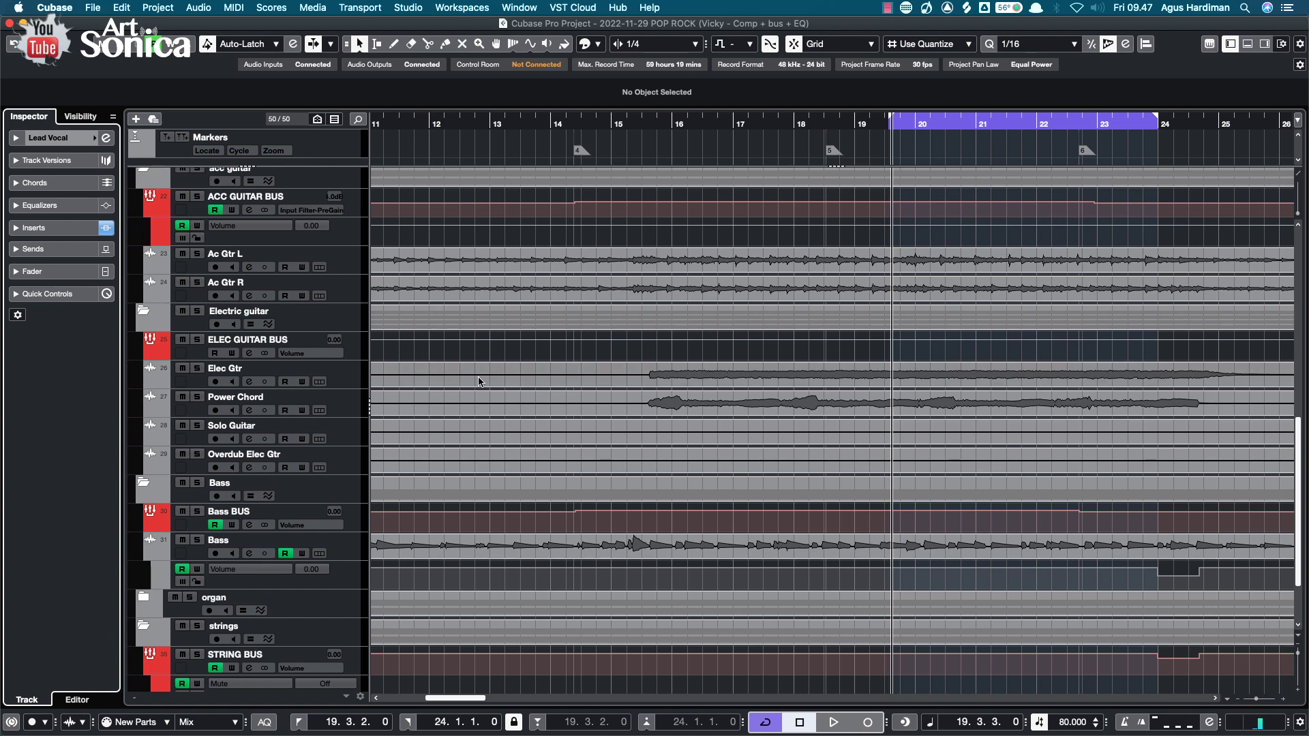
- Solo the ACC GUITAR BUS together with its Ac Gtr L and Ac Gtr R tracks
{"action": "scroll", "coordinate": [478, 386], "scroll_direction": "up", "scroll_amount": 1}
{"action": "left_click", "coordinate": [344, 272]}
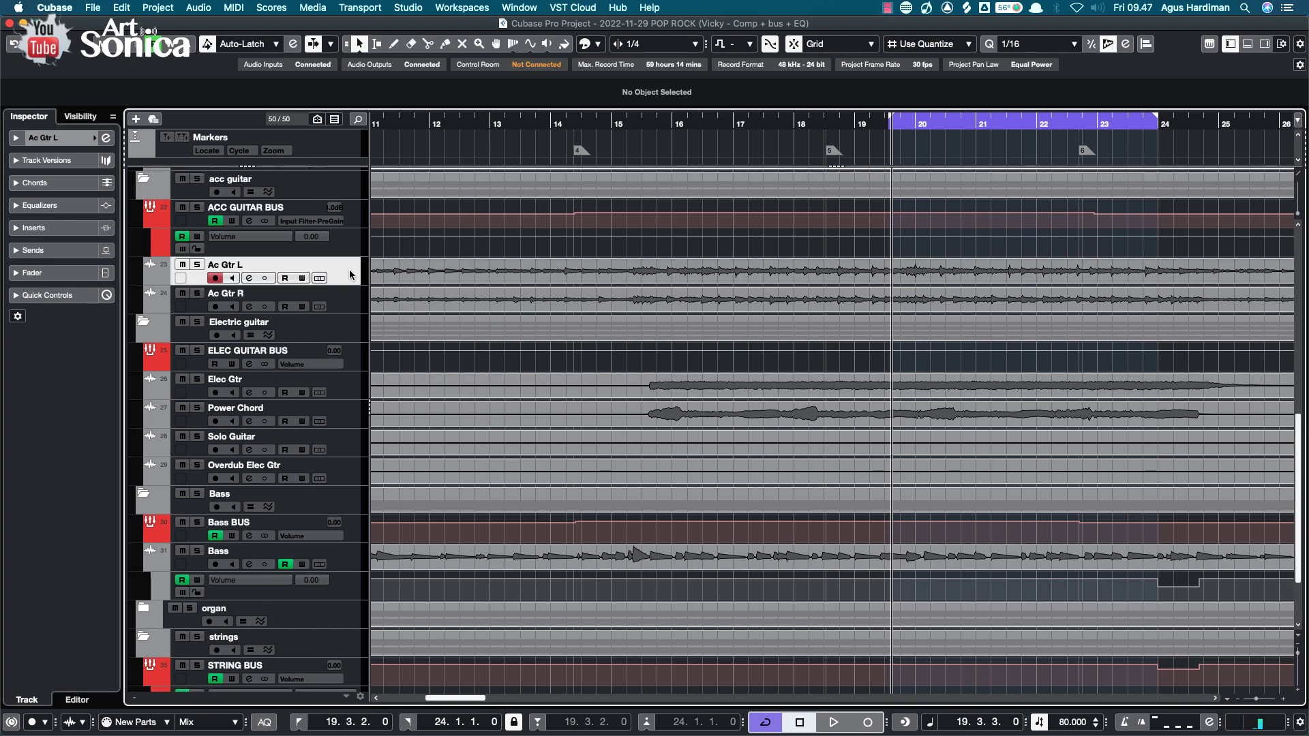
{"action": "left_click", "coordinate": [346, 300]}
{"action": "left_click", "coordinate": [197, 207]}
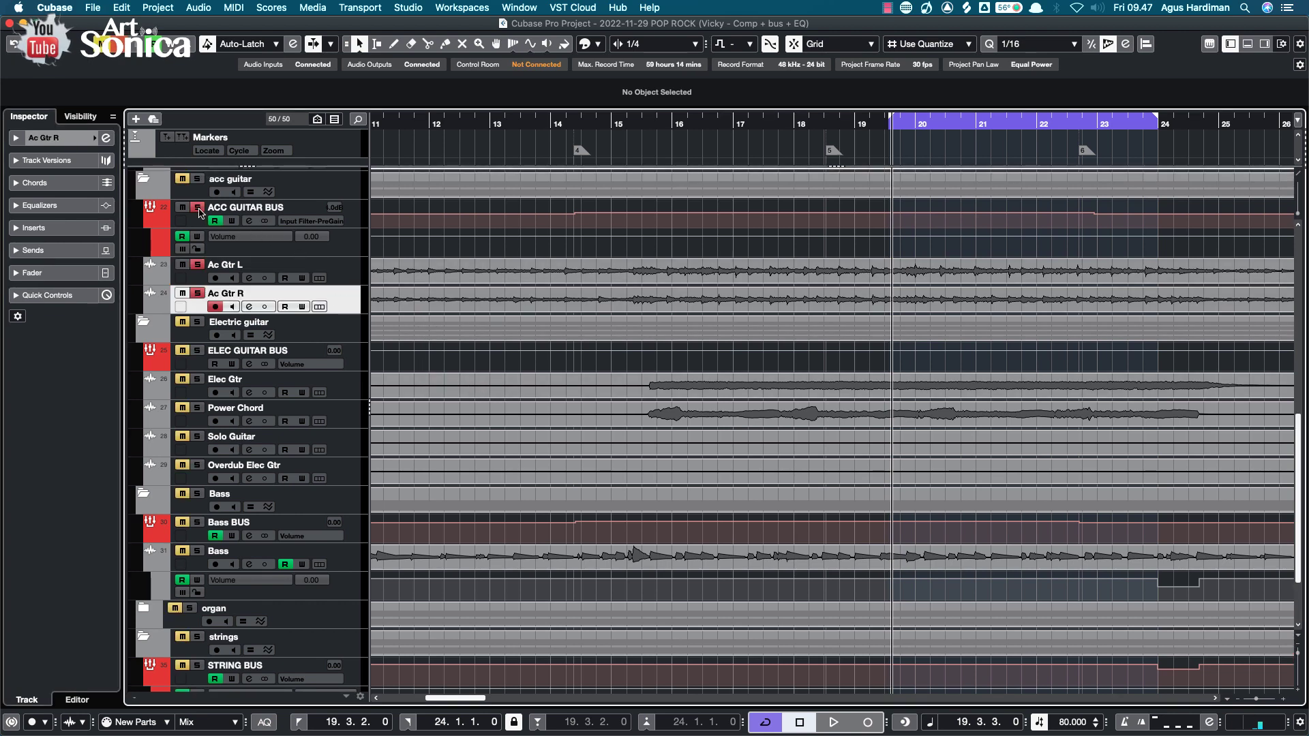
- Check the pan settings of the Ac Gtr L and Ac Gtr R tracks
{"action": "left_click", "coordinate": [329, 270]}
{"action": "left_click", "coordinate": [66, 138]}
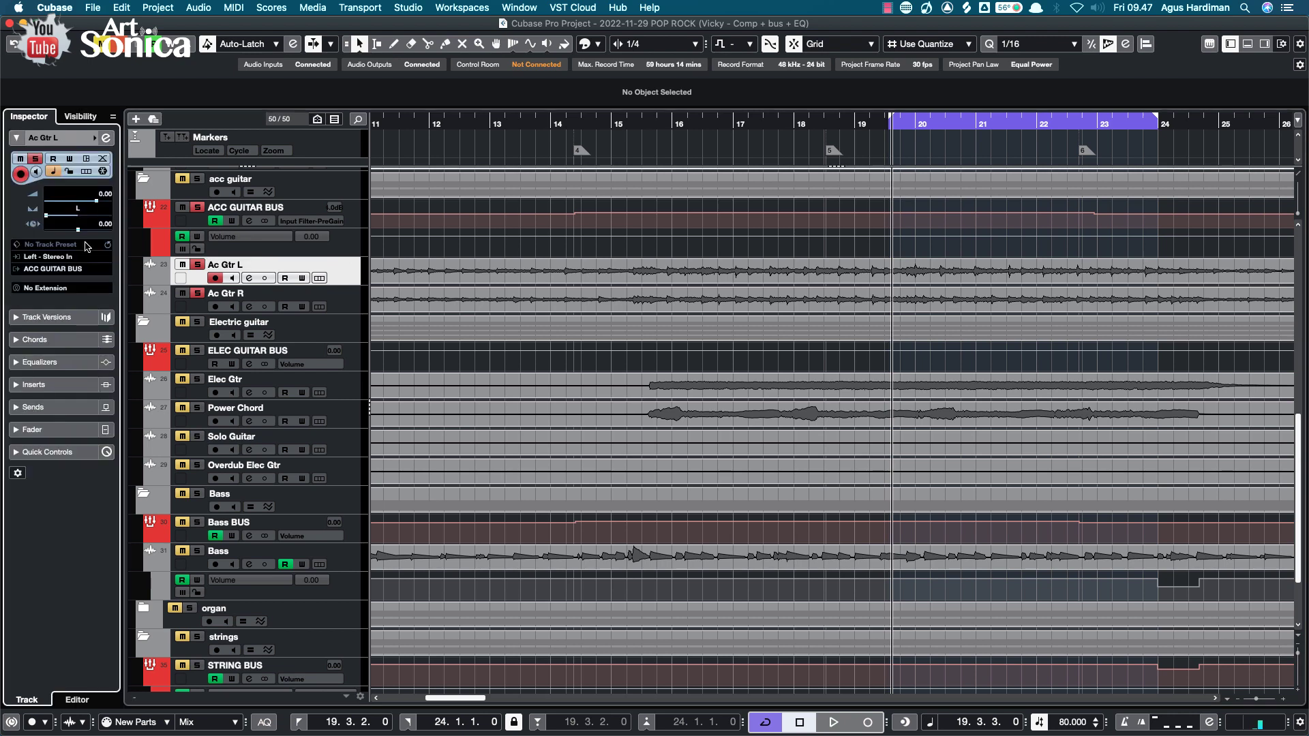
{"action": "left_click", "coordinate": [350, 306]}
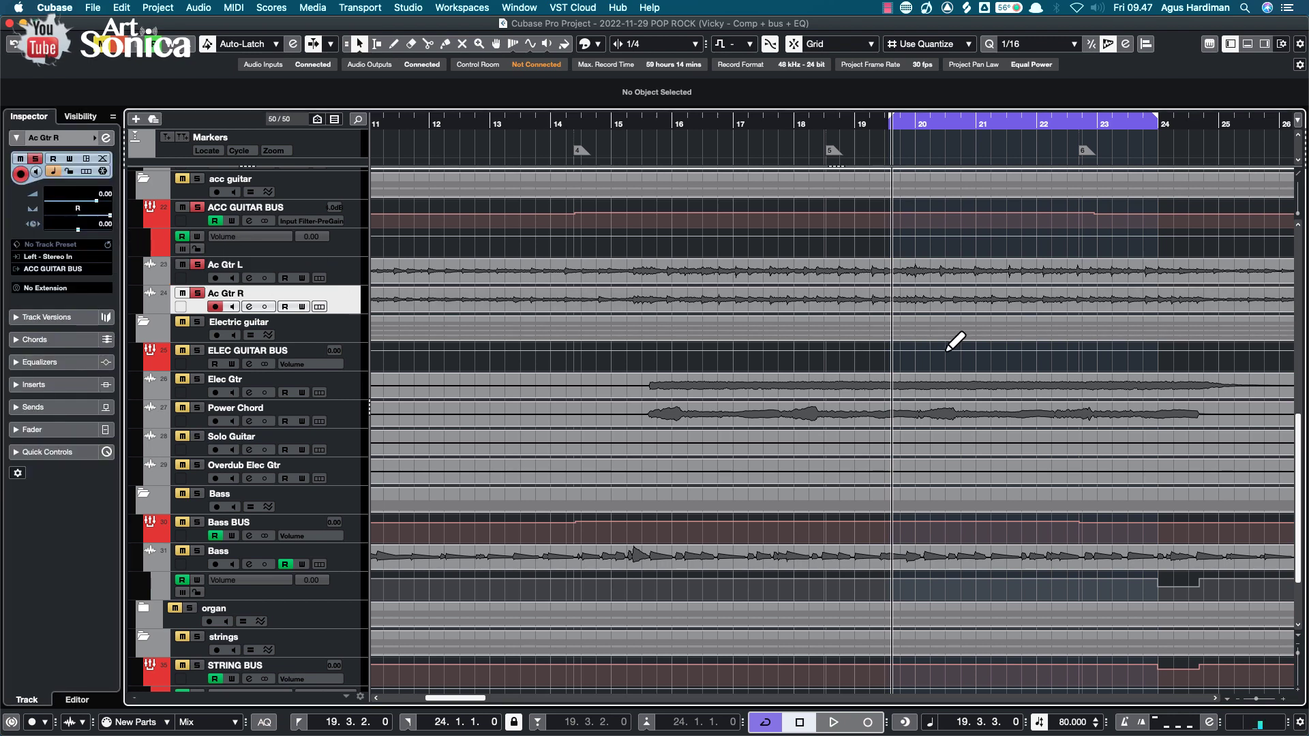
- Audition the soloed acoustic guitars, then unsolo Ac Gtr R so that only Ac Gtr L plays
{"action": "key", "text": "space"}
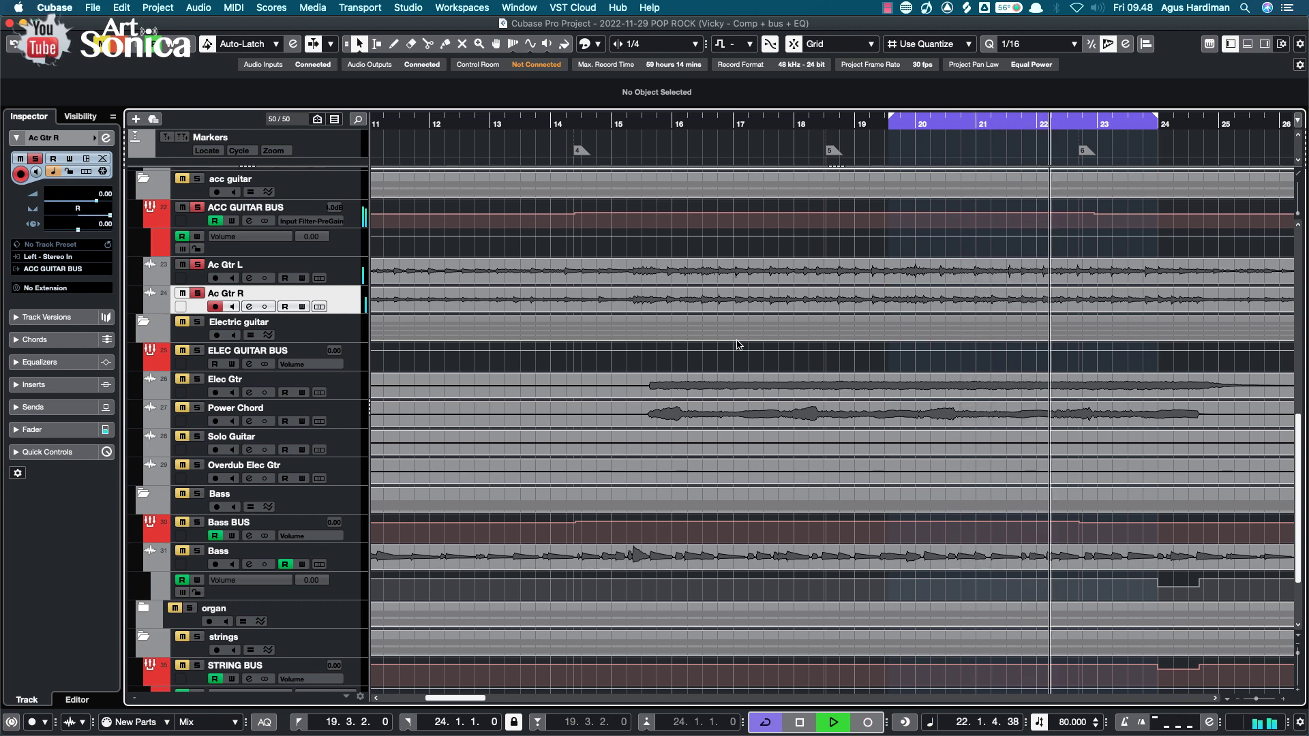
{"action": "key", "text": "space"}
{"action": "left_click", "coordinate": [352, 279]}
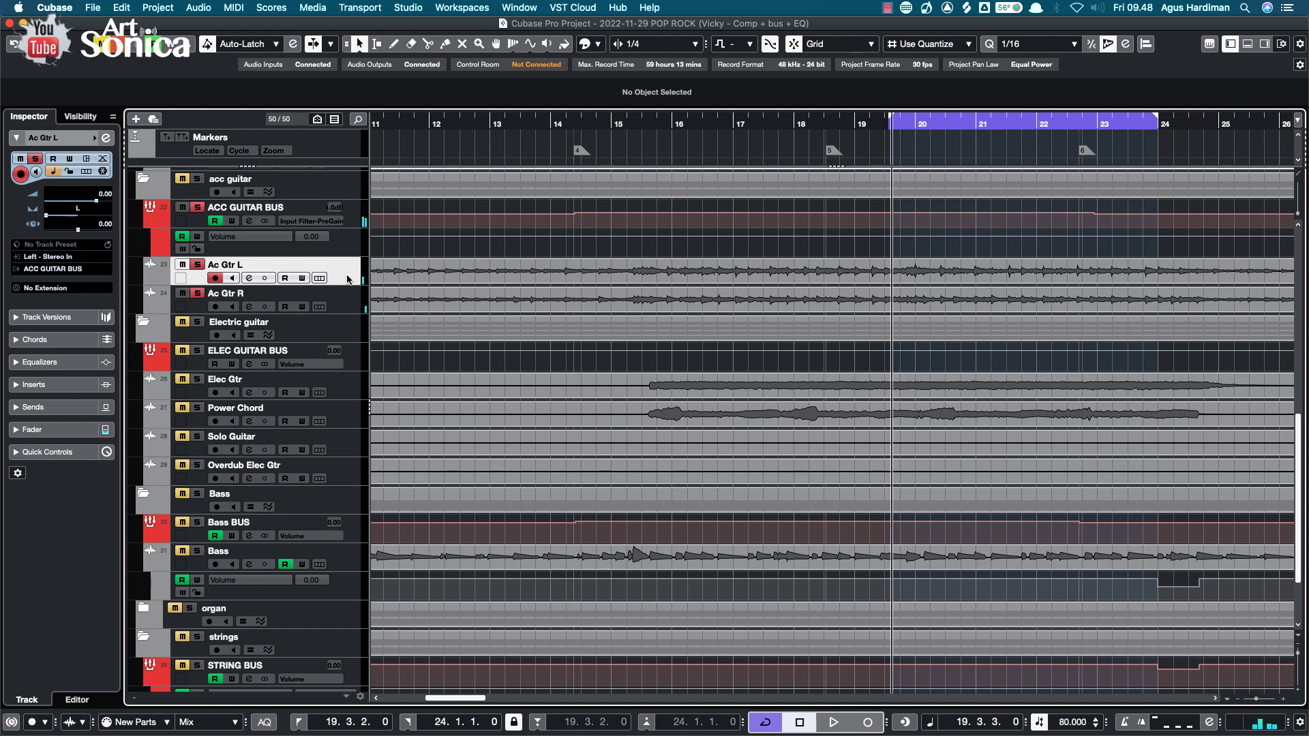
{"action": "left_click", "coordinate": [196, 295]}
- Add one stereo effect track using RoomWorks, routed to Stereo Out and created inside the FX folder
{"action": "left_click", "coordinate": [137, 120]}
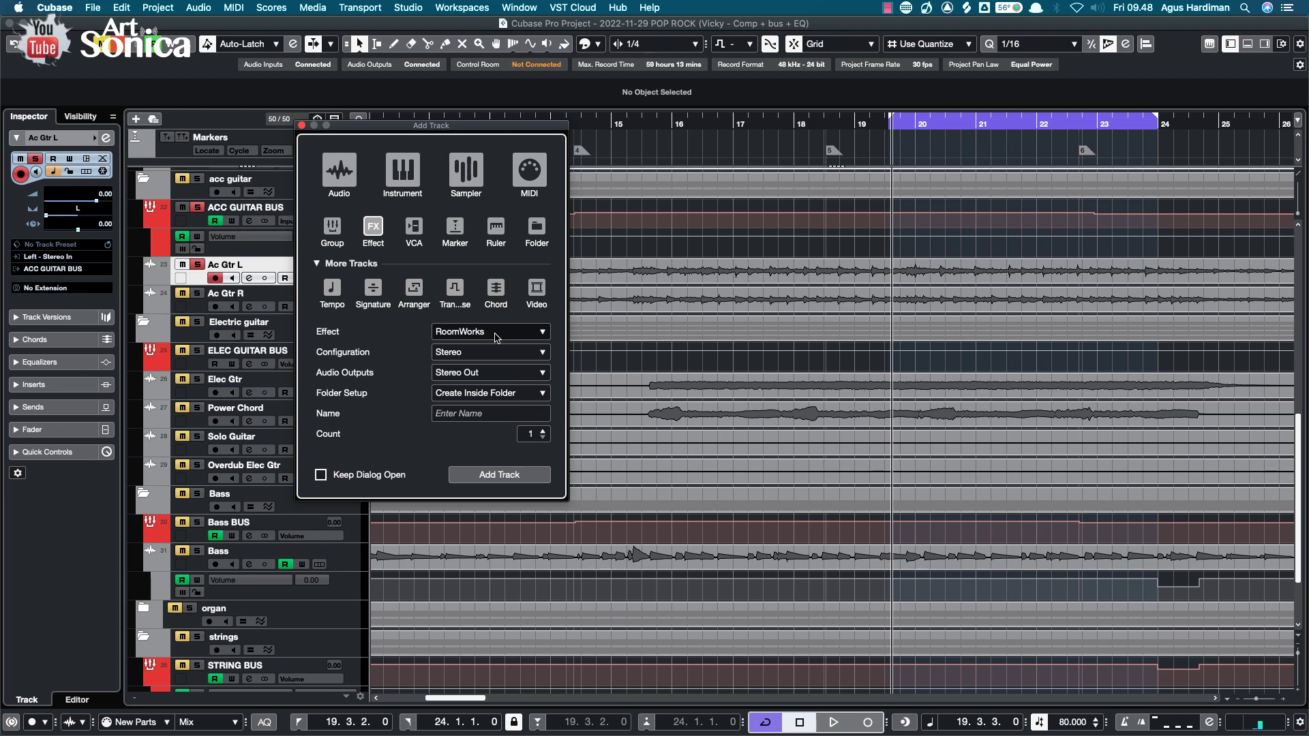
{"action": "left_click", "coordinate": [505, 479]}
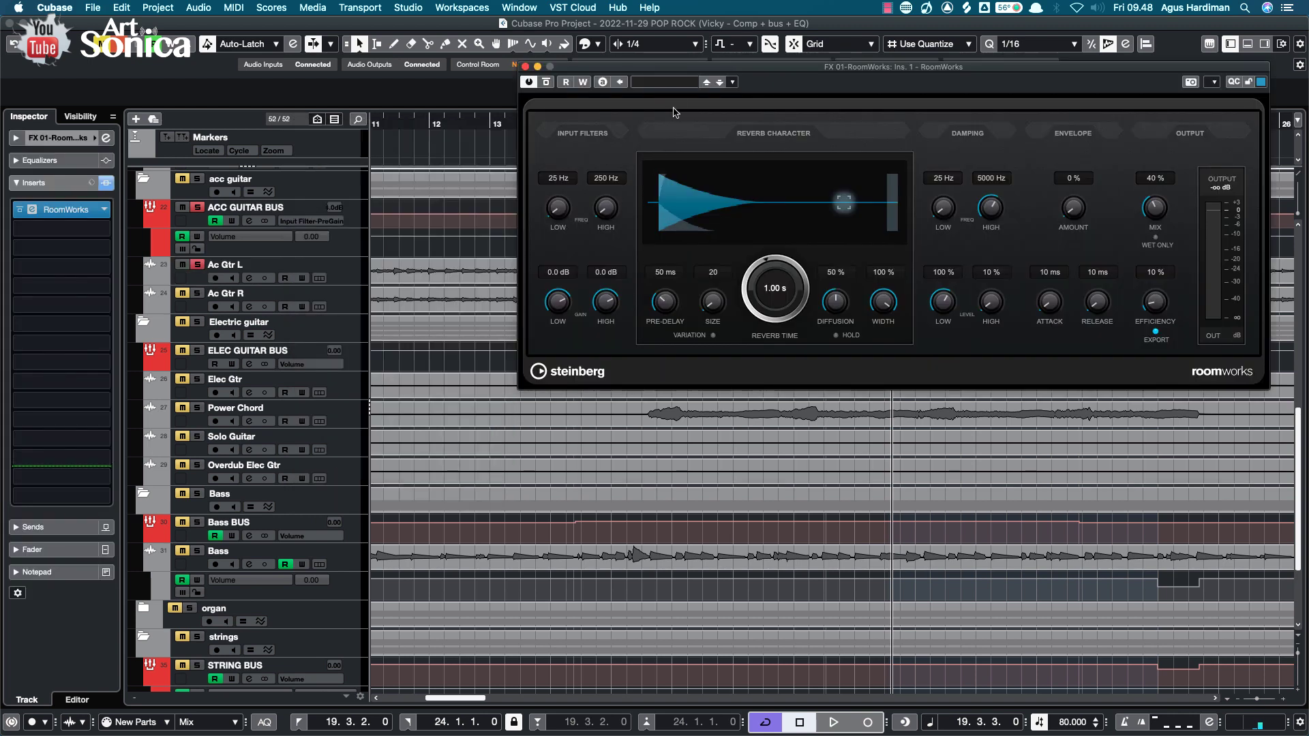
- Load the Hall Arena preset in RoomWorks, switch the reverb to Wet Only and close the plug-in window
{"action": "left_click", "coordinate": [669, 84]}
{"action": "double_click", "coordinate": [688, 176]}
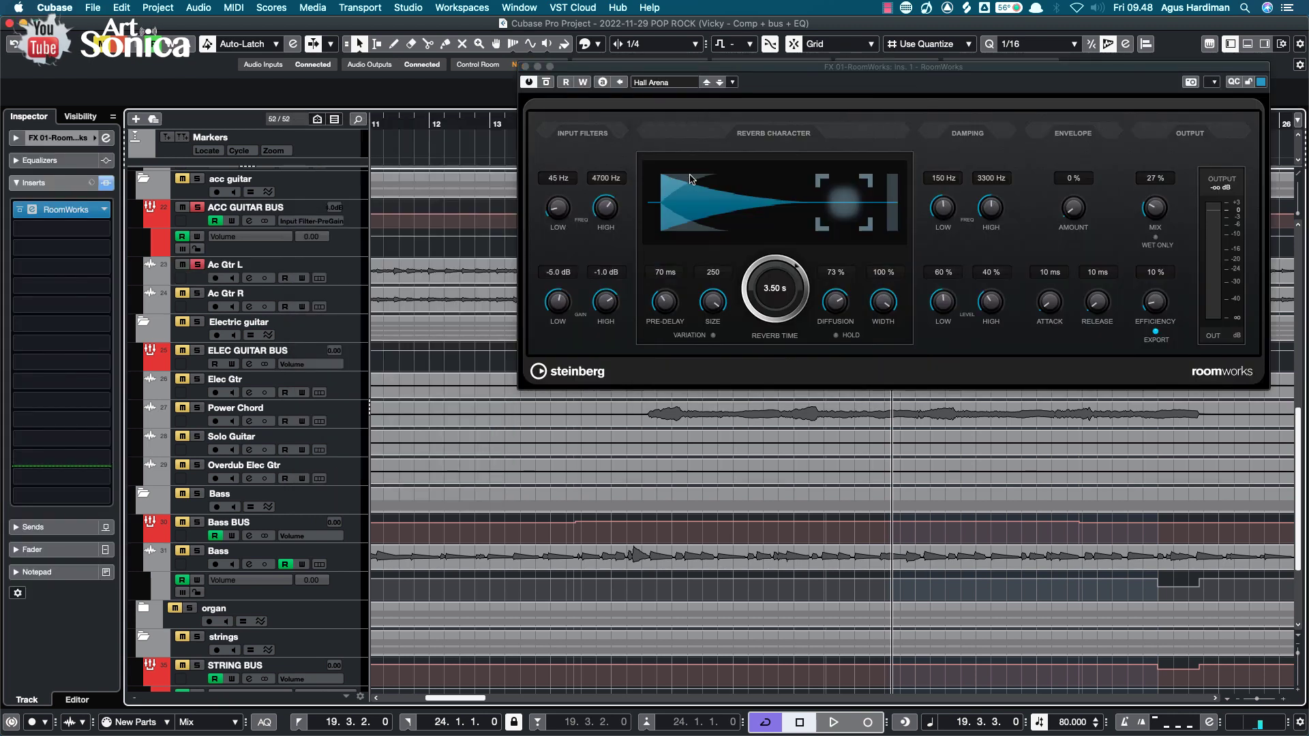
{"action": "left_click_drag", "start_coordinate": [752, 68], "coordinate": [634, 220]}
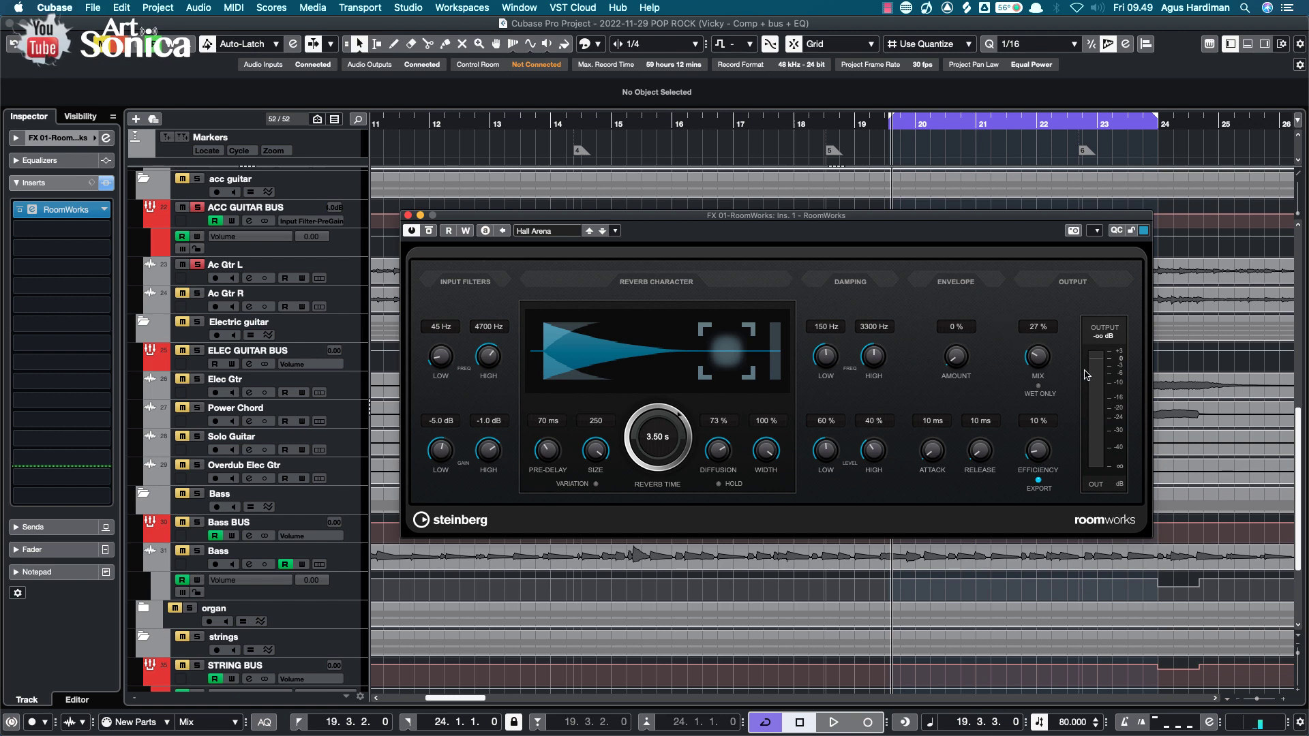
{"action": "left_click", "coordinate": [1053, 398]}
{"action": "left_click", "coordinate": [408, 215]}
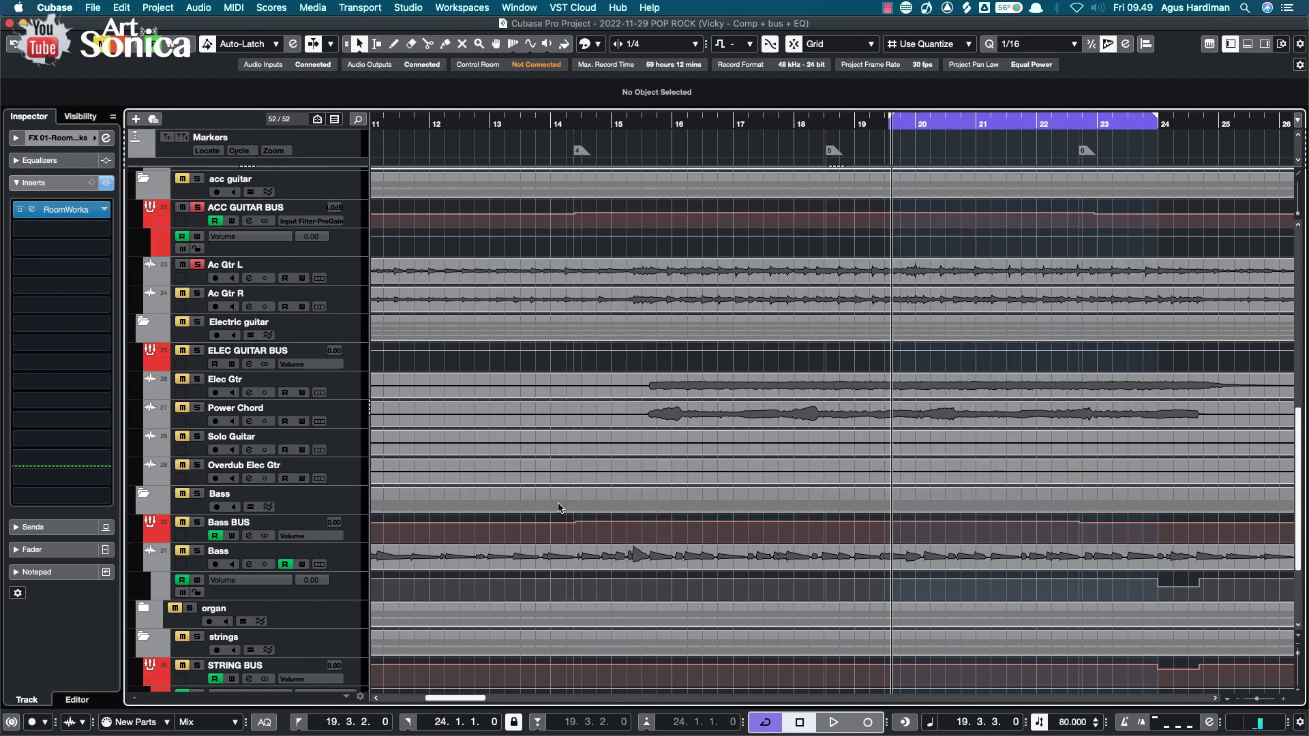
- Enable solo defeat on the FX 01-RoomWorks channel
{"action": "scroll", "coordinate": [541, 477], "scroll_direction": "down", "scroll_amount": 4}
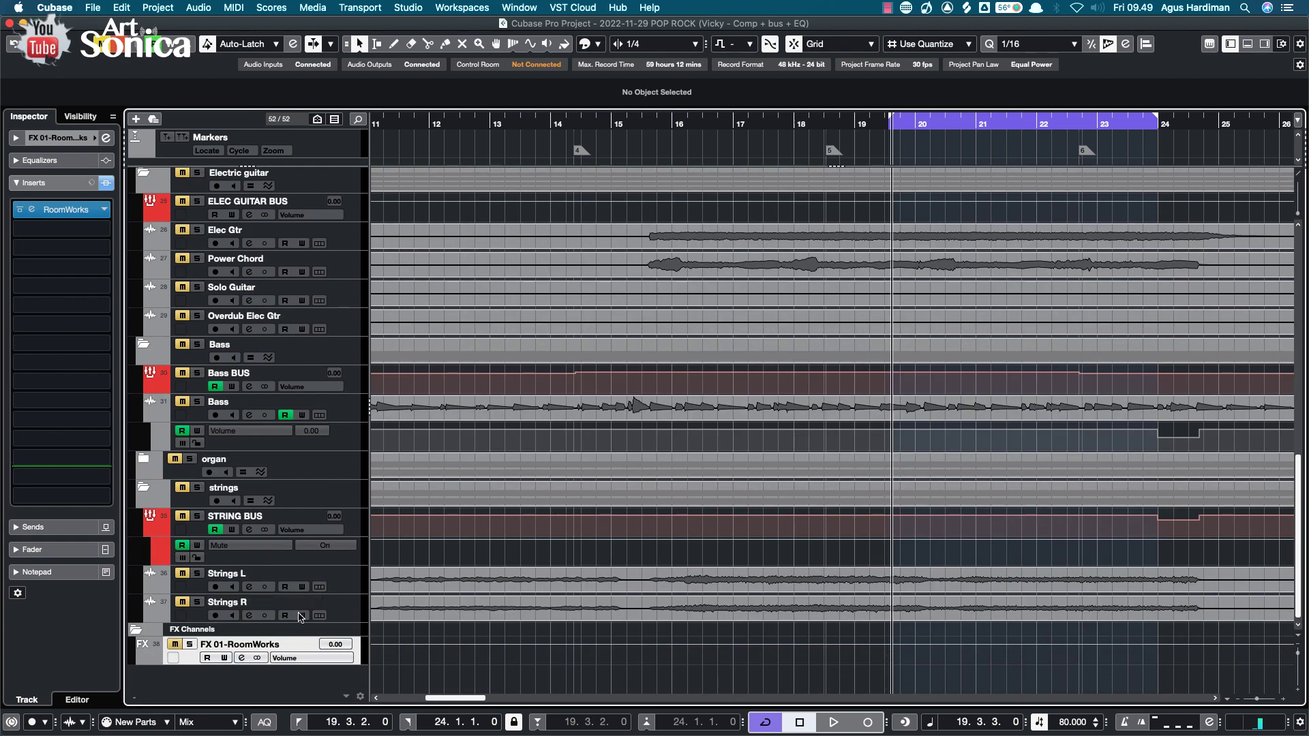
{"action": "left_click", "coordinate": [190, 645]}
{"action": "left_click", "coordinate": [191, 645]}
{"action": "left_click", "coordinate": [190, 645]}
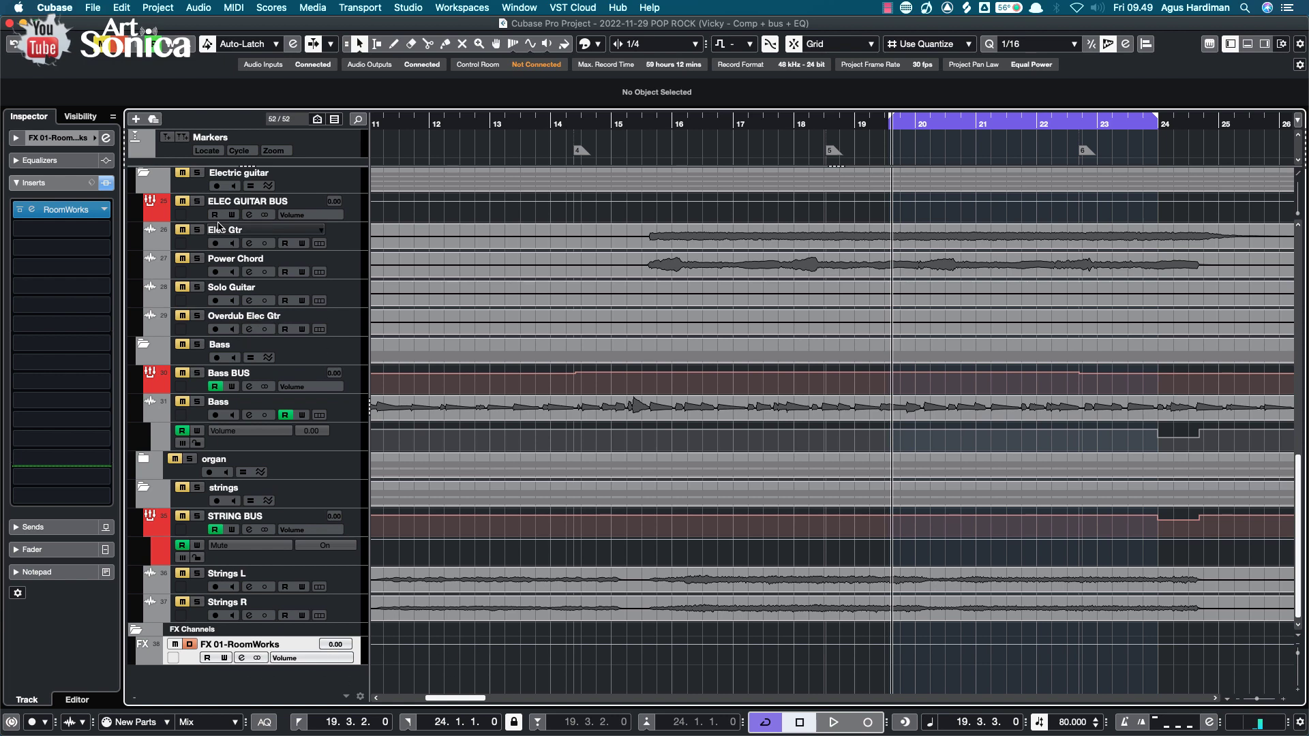
- Solo and unsolo the ELEC GUITAR BUS, then change FX 01-RoomWorks from solo defeat to an ordinary solo
{"action": "left_click", "coordinate": [197, 202]}
{"action": "left_click", "coordinate": [197, 204]}
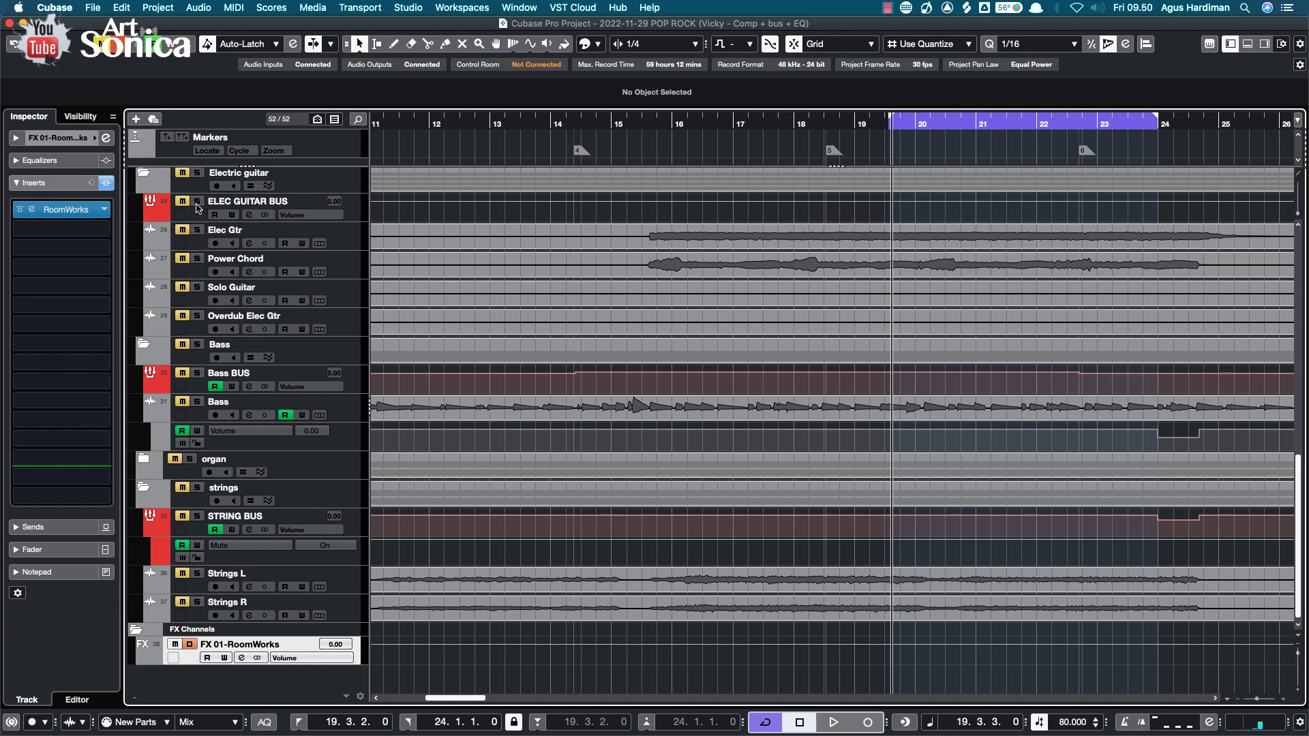
{"action": "left_click", "coordinate": [191, 645]}
{"action": "left_click", "coordinate": [191, 645]}
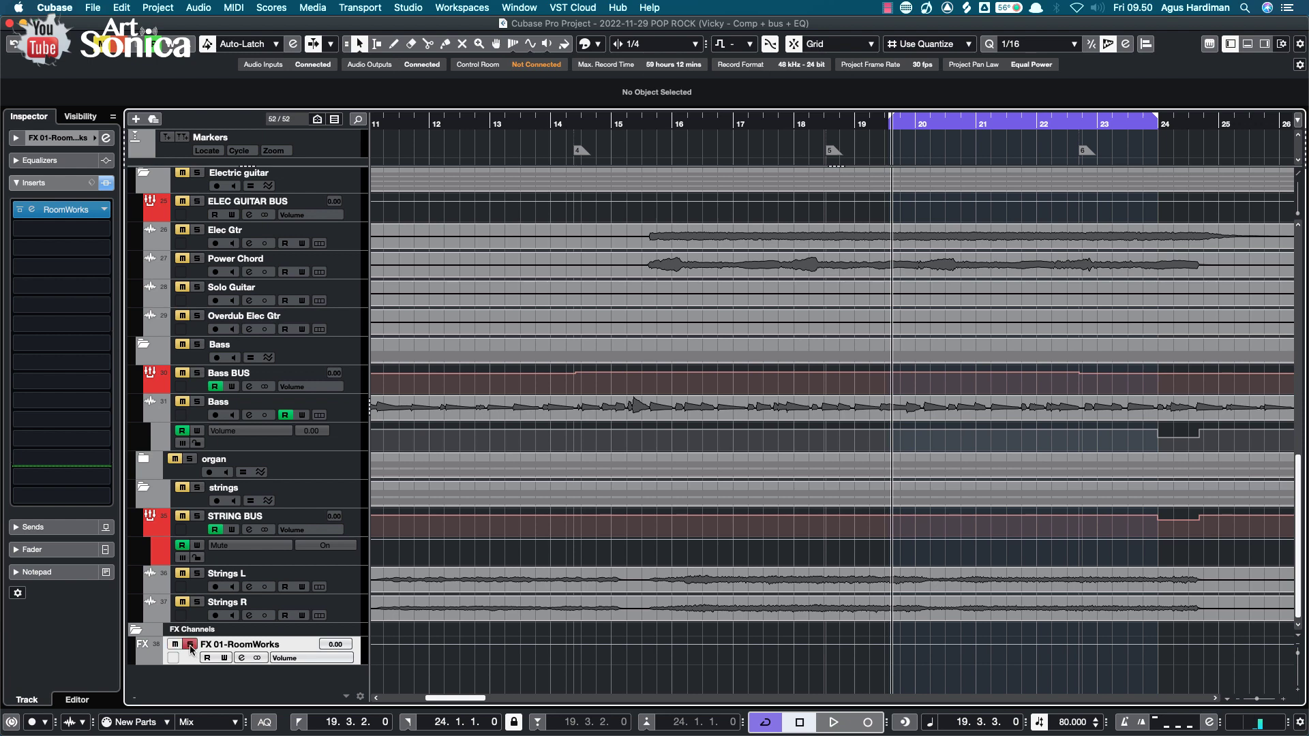
- Test soloing the ELEC GUITAR BUS and Elec Gtr, then restore solo defeat on FX 01-RoomWorks and clear the electric guitar solo
{"action": "left_click", "coordinate": [196, 203]}
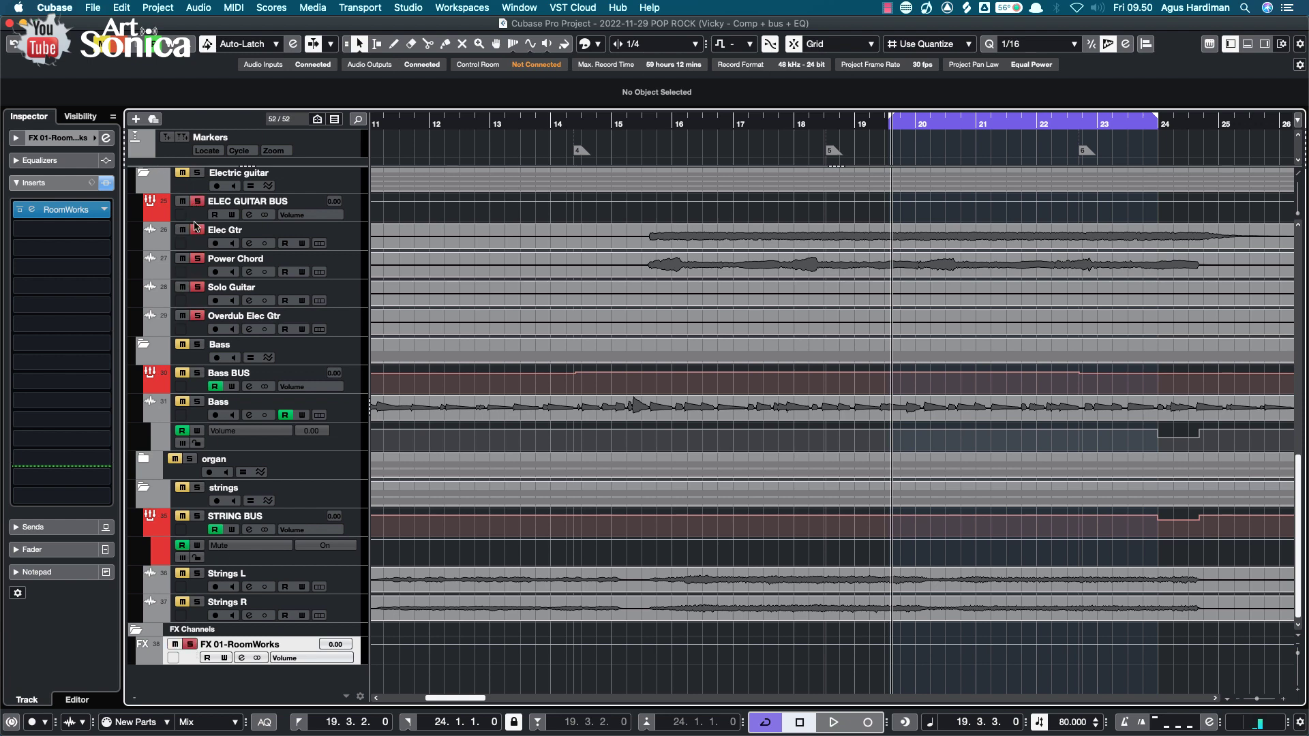
{"action": "left_click", "coordinate": [197, 231]}
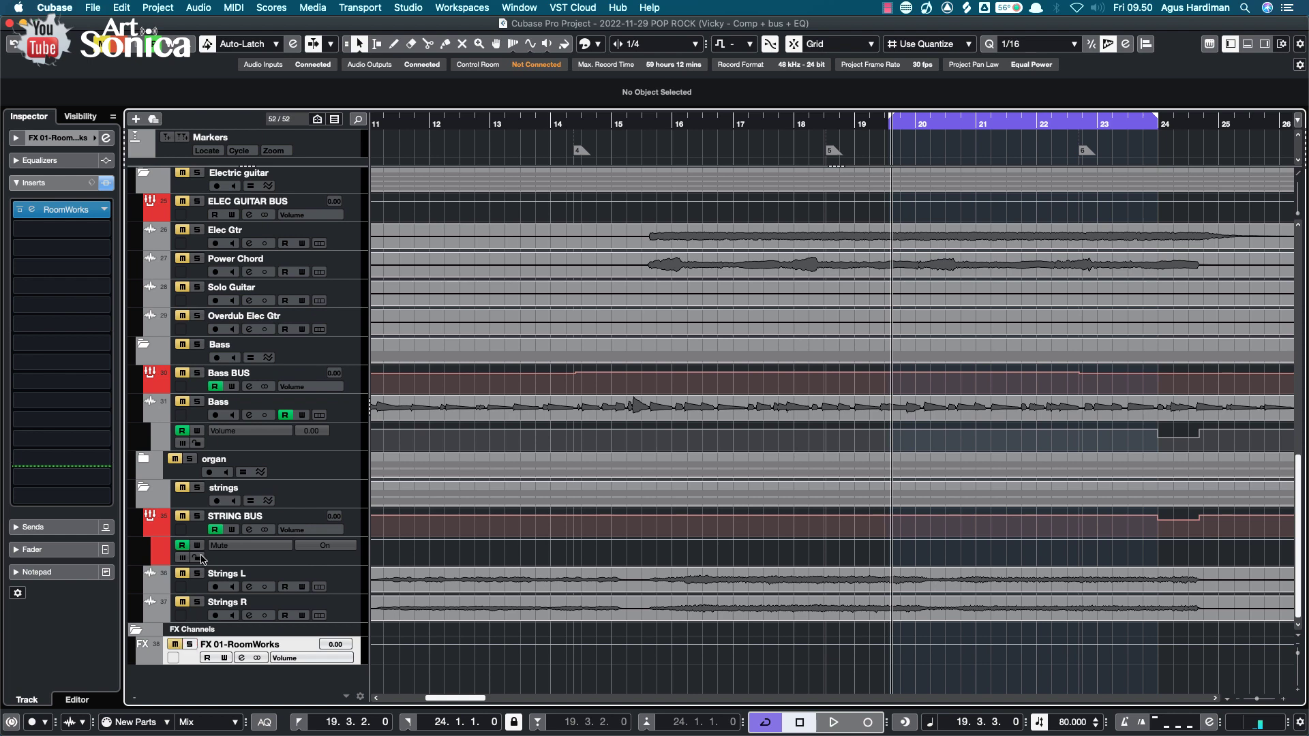
{"action": "left_click", "coordinate": [198, 232]}
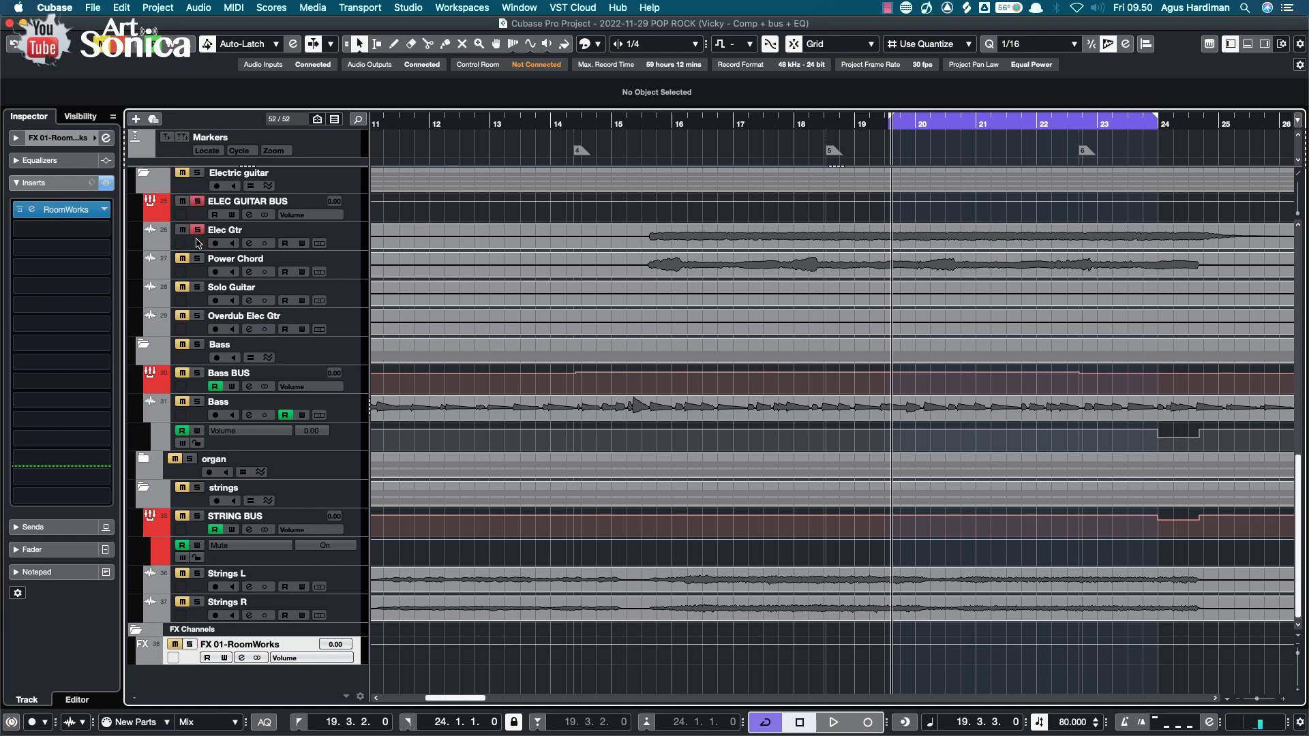
{"action": "left_click", "coordinate": [190, 651]}
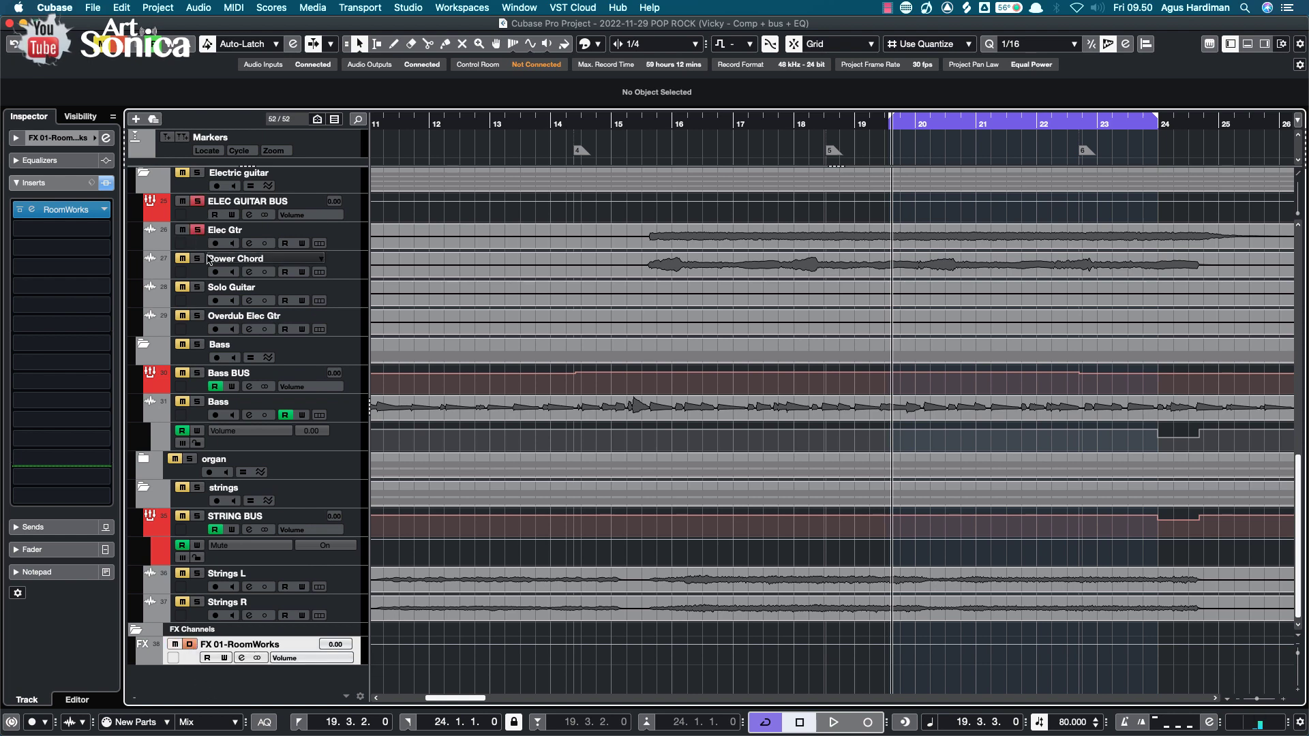
{"action": "left_click", "coordinate": [198, 203]}
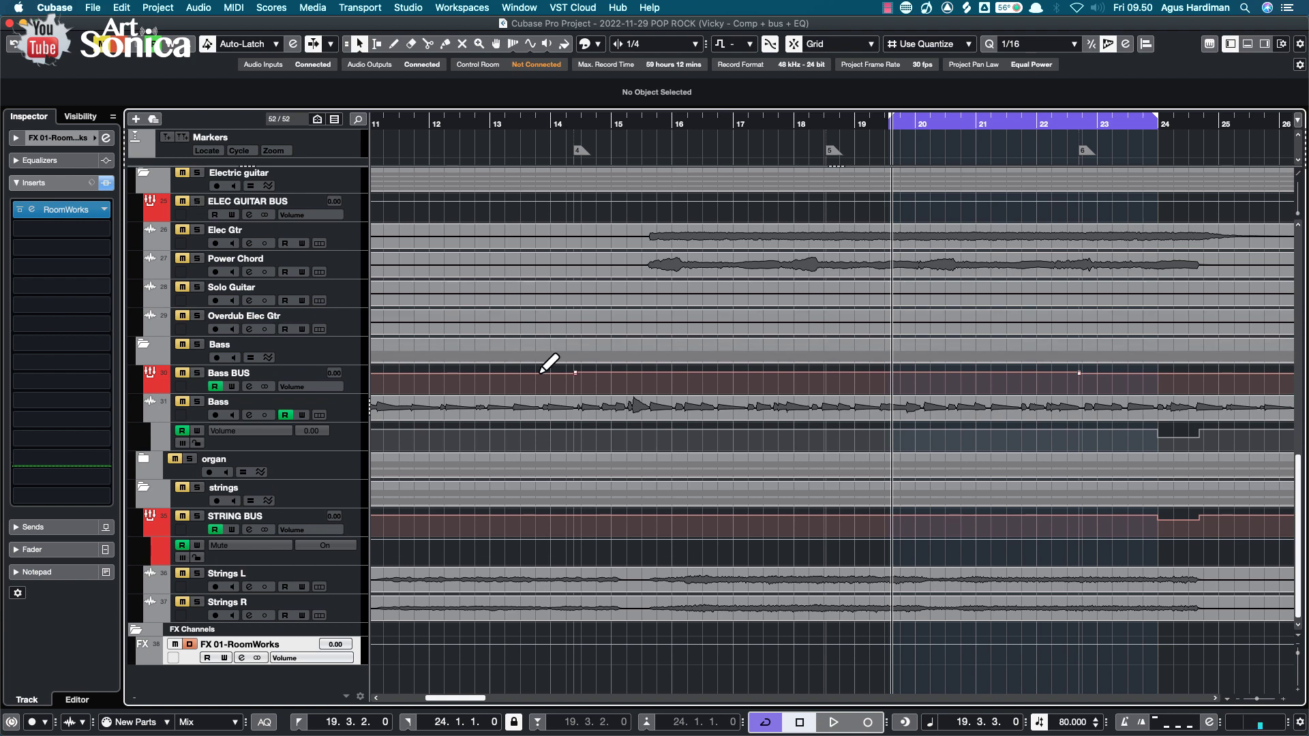
- Route the first send of the Ac Gtr L track to FX 01-RoomWorks and activate it
{"action": "scroll", "coordinate": [549, 364], "scroll_direction": "up", "scroll_amount": 5}
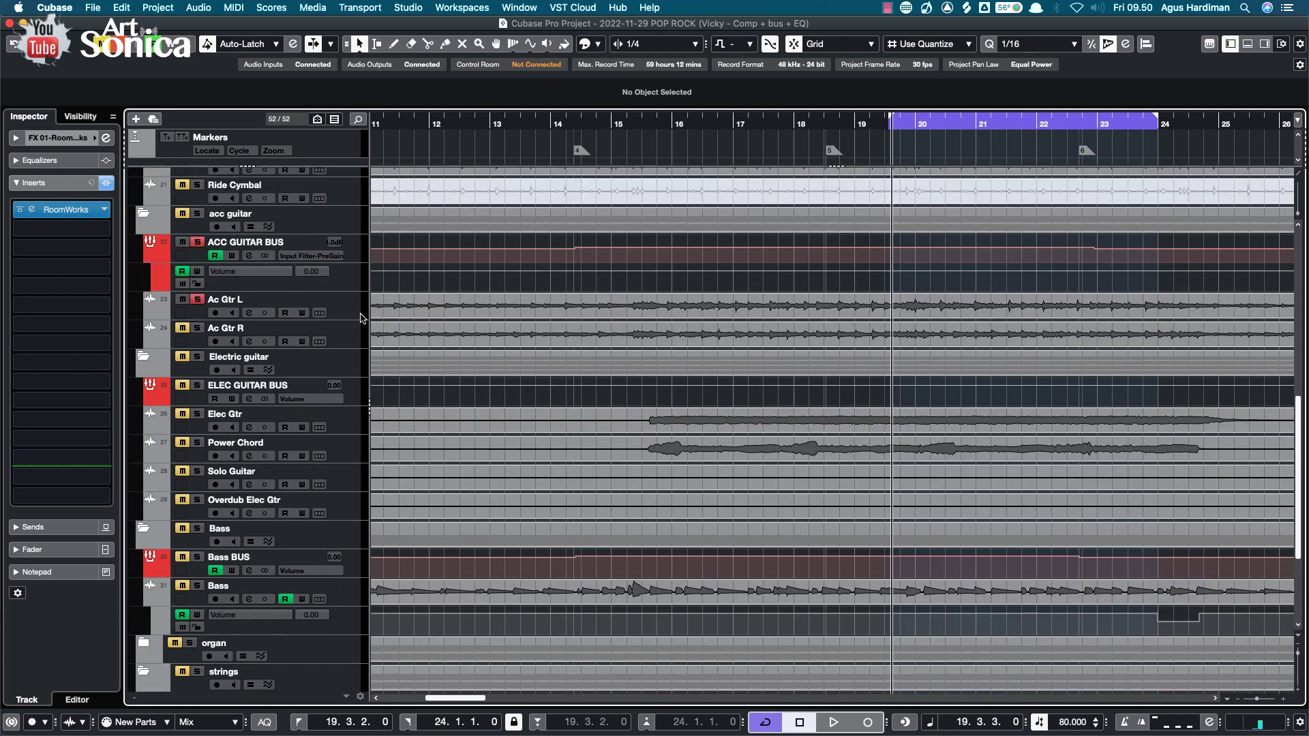
{"action": "left_click", "coordinate": [349, 315]}
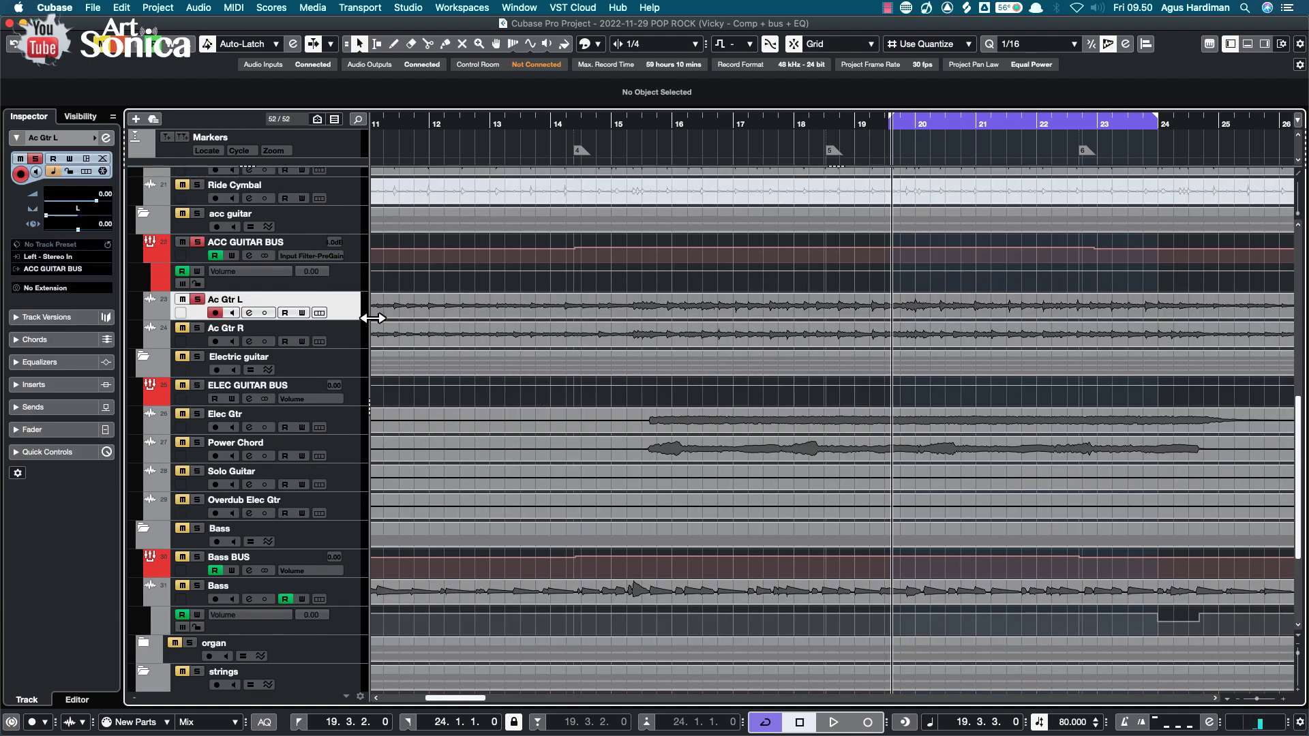
{"action": "left_click", "coordinate": [92, 407]}
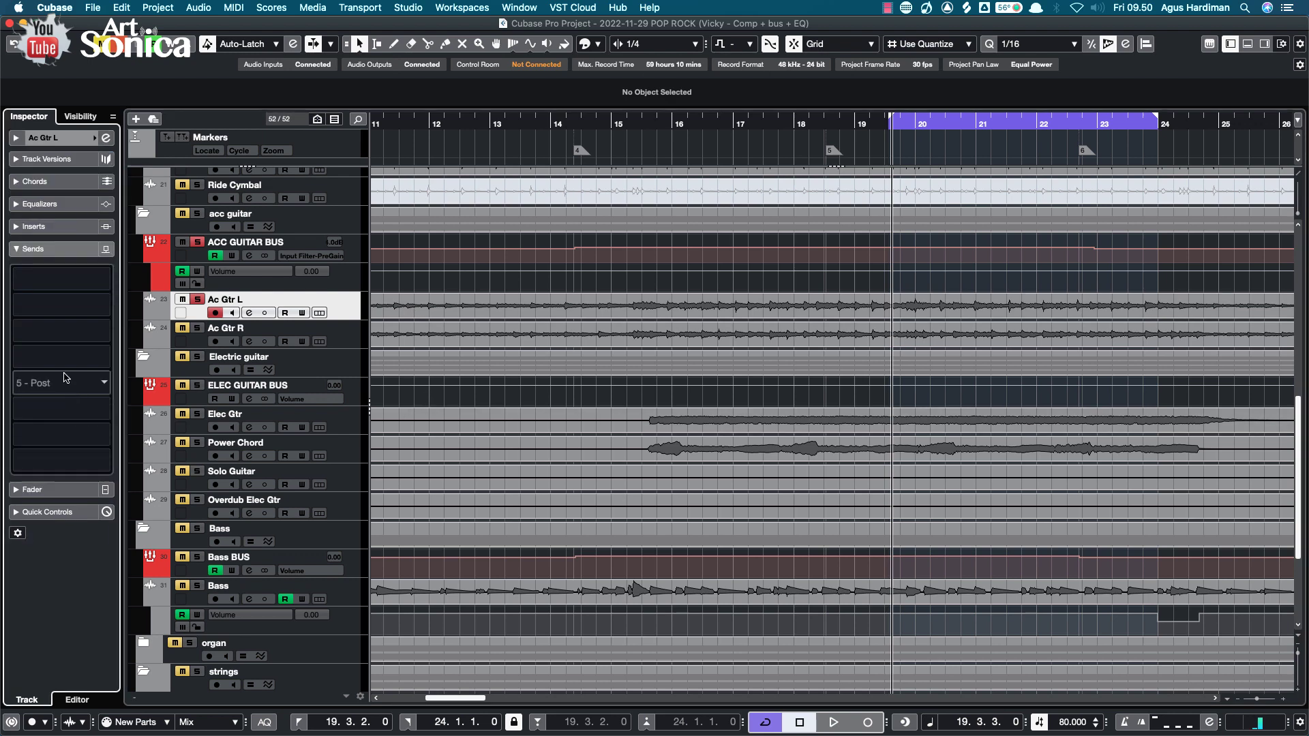
{"action": "left_click", "coordinate": [104, 282]}
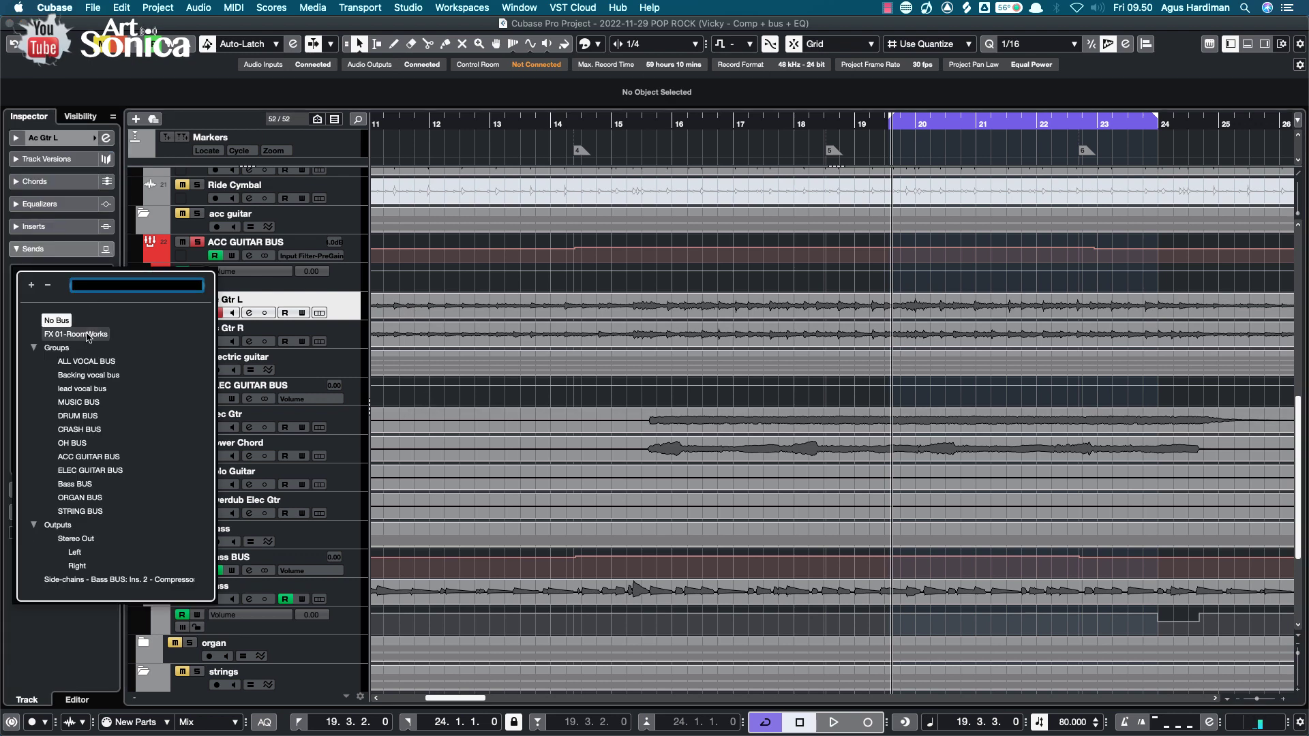
{"action": "left_click", "coordinate": [44, 330]}
{"action": "left_click", "coordinate": [20, 274]}
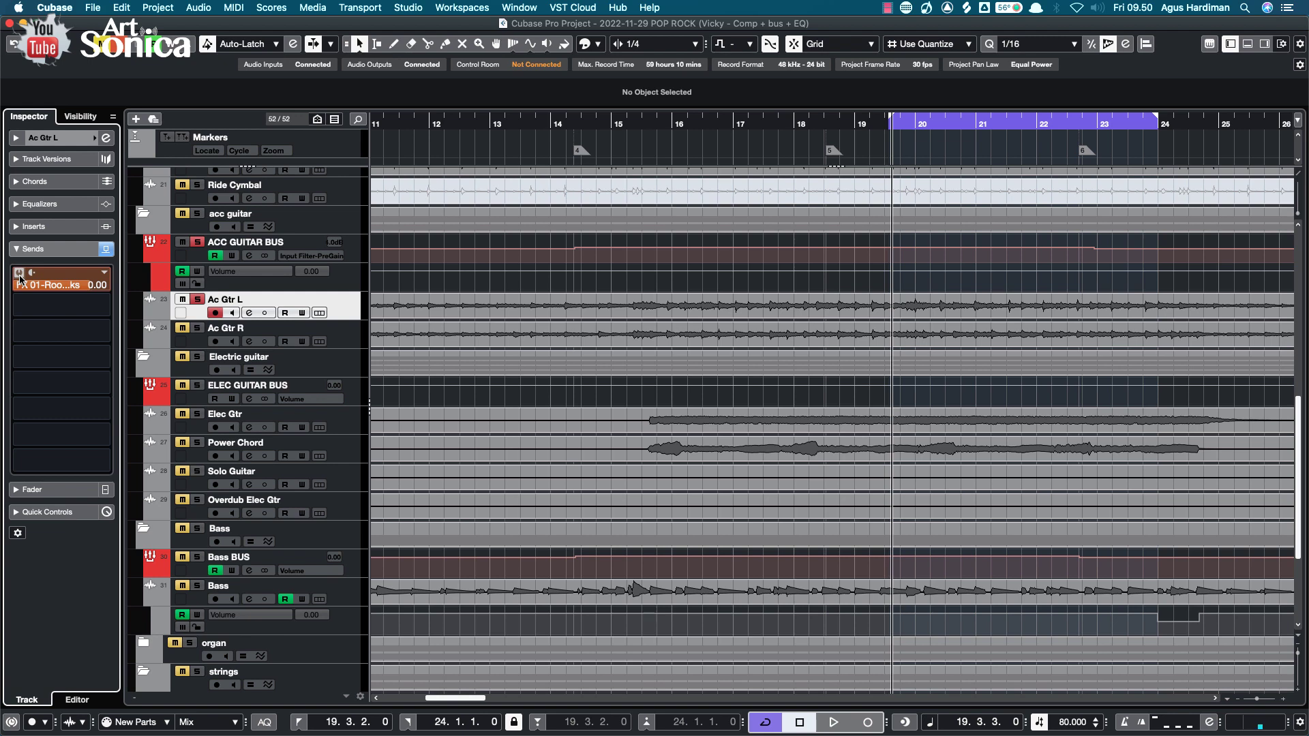
{"action": "key", "text": "space"}
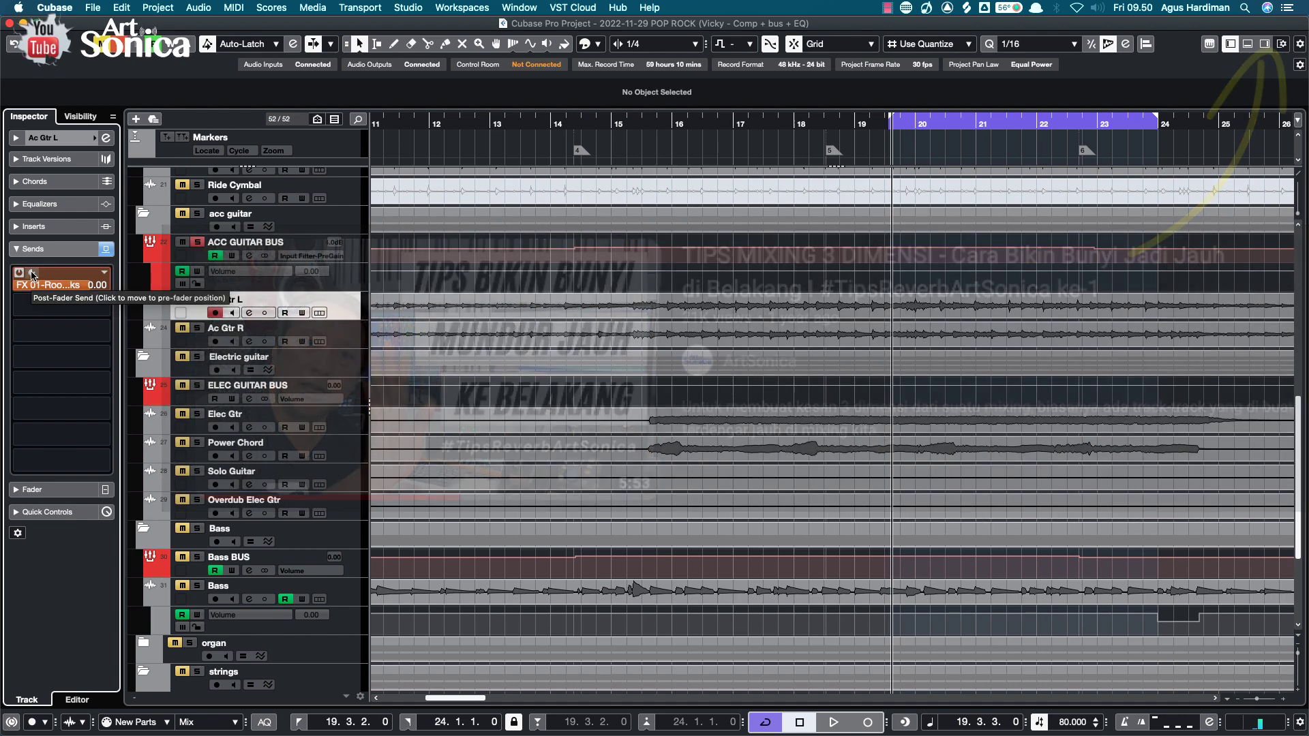
- Lower the Ac Gtr L track's volume to -oo and play back the cycle range to hear the reverb
{"action": "left_click", "coordinate": [62, 137]}
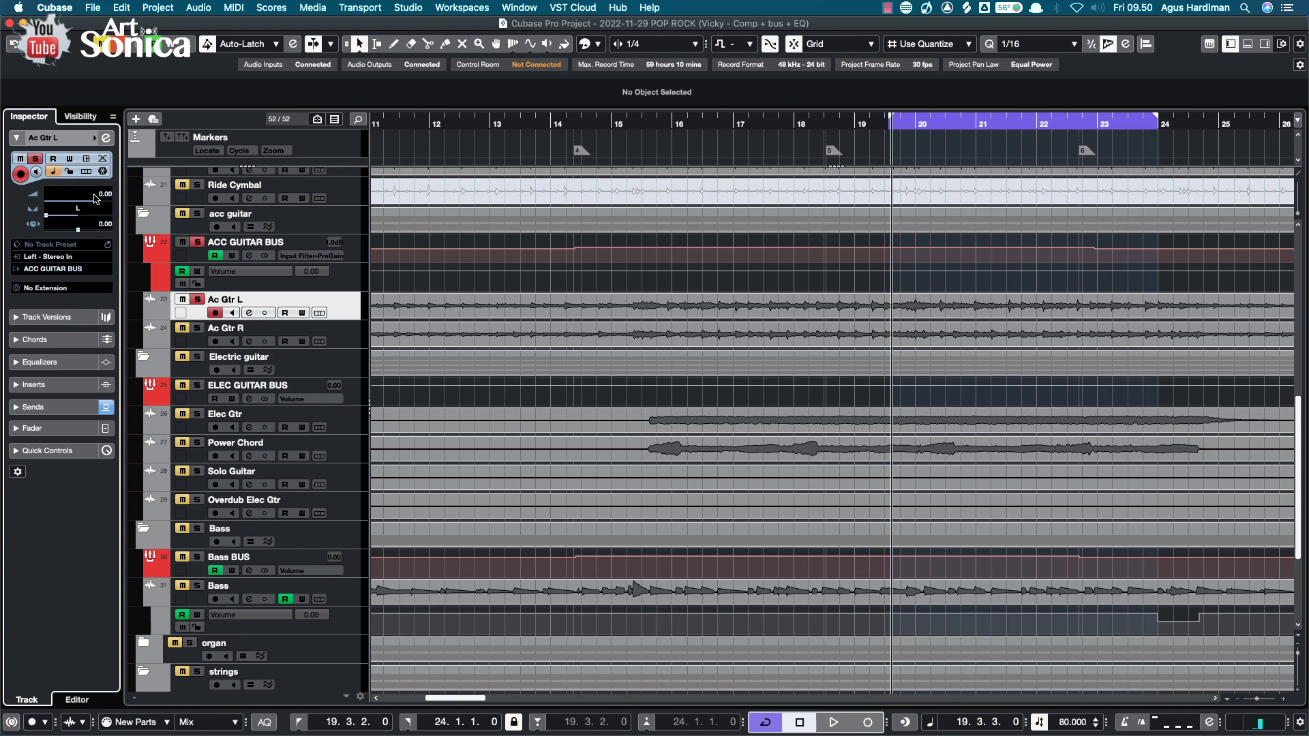
{"action": "left_click_drag", "start_coordinate": [95, 198], "coordinate": [38, 203]}
{"action": "key", "text": "space"}
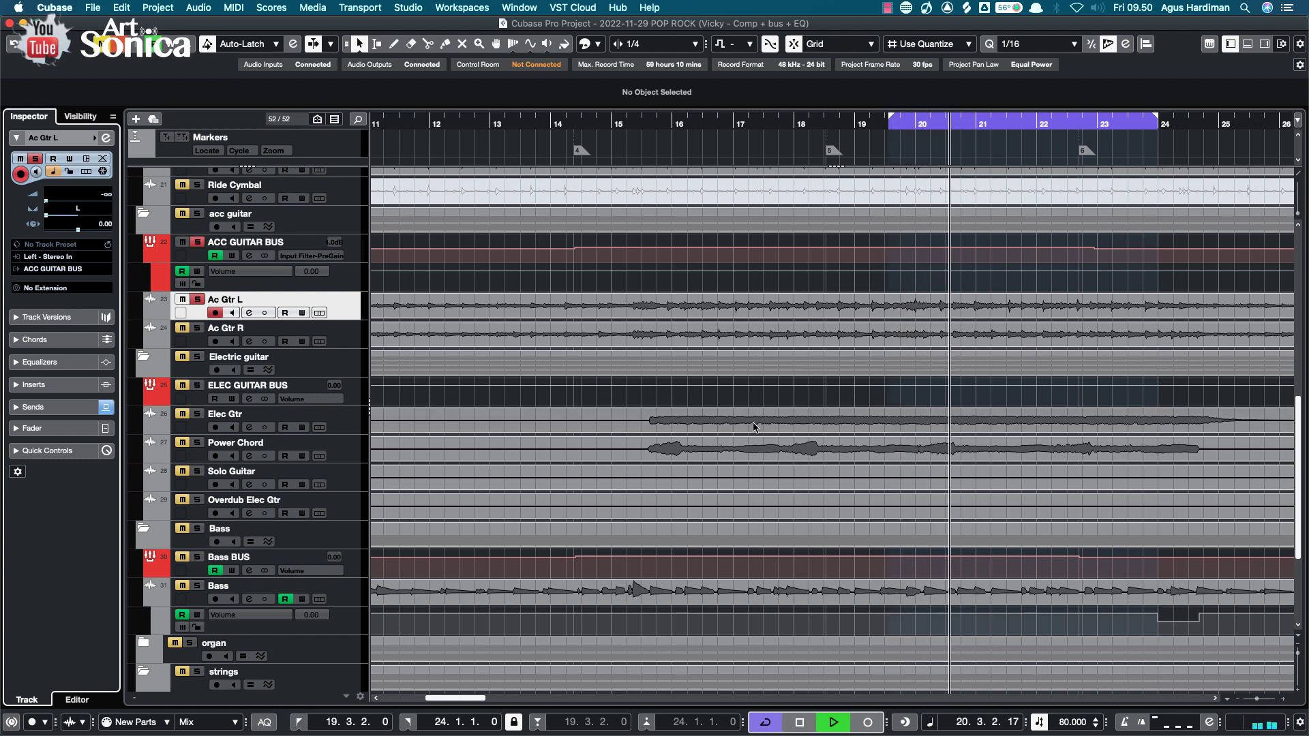
{"action": "key", "text": "space"}
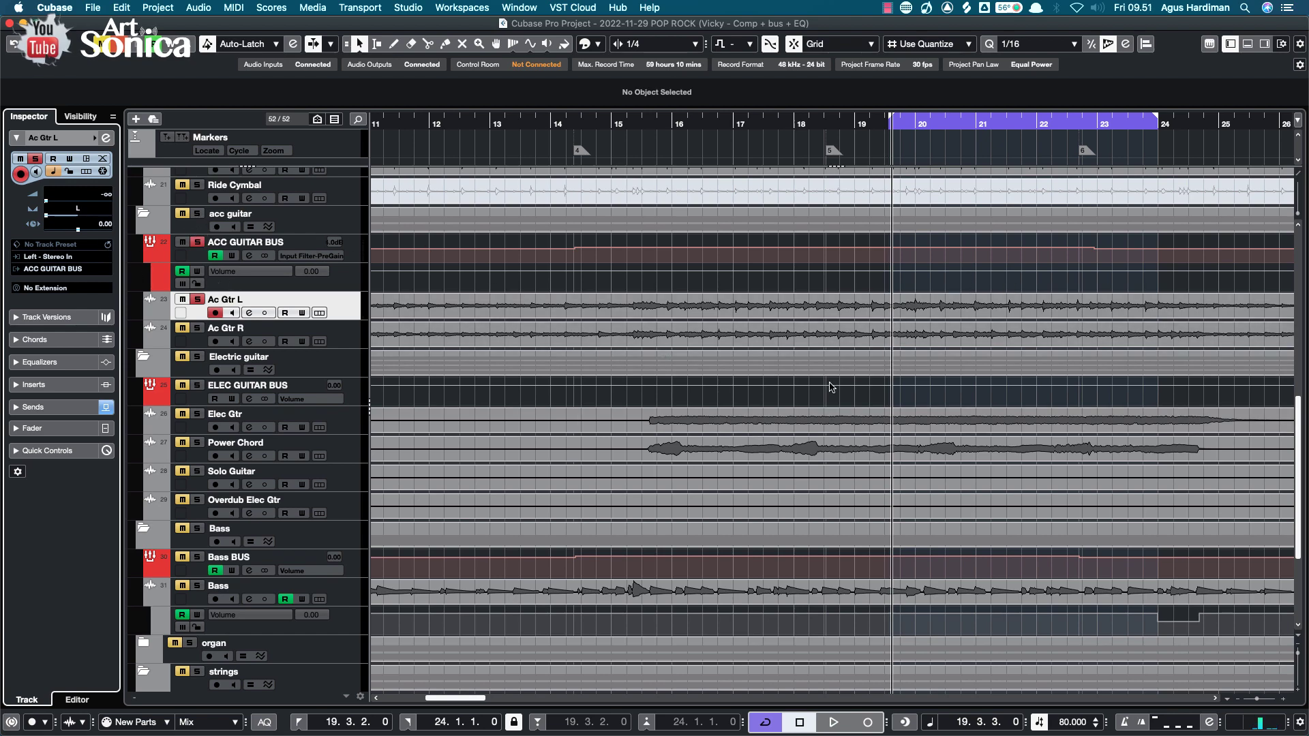
- Set the FX 01-RoomWorks channel's panner to Stereo Combined Panner in the MixConsole
{"action": "scroll", "coordinate": [856, 376], "scroll_direction": "down", "scroll_amount": 5}
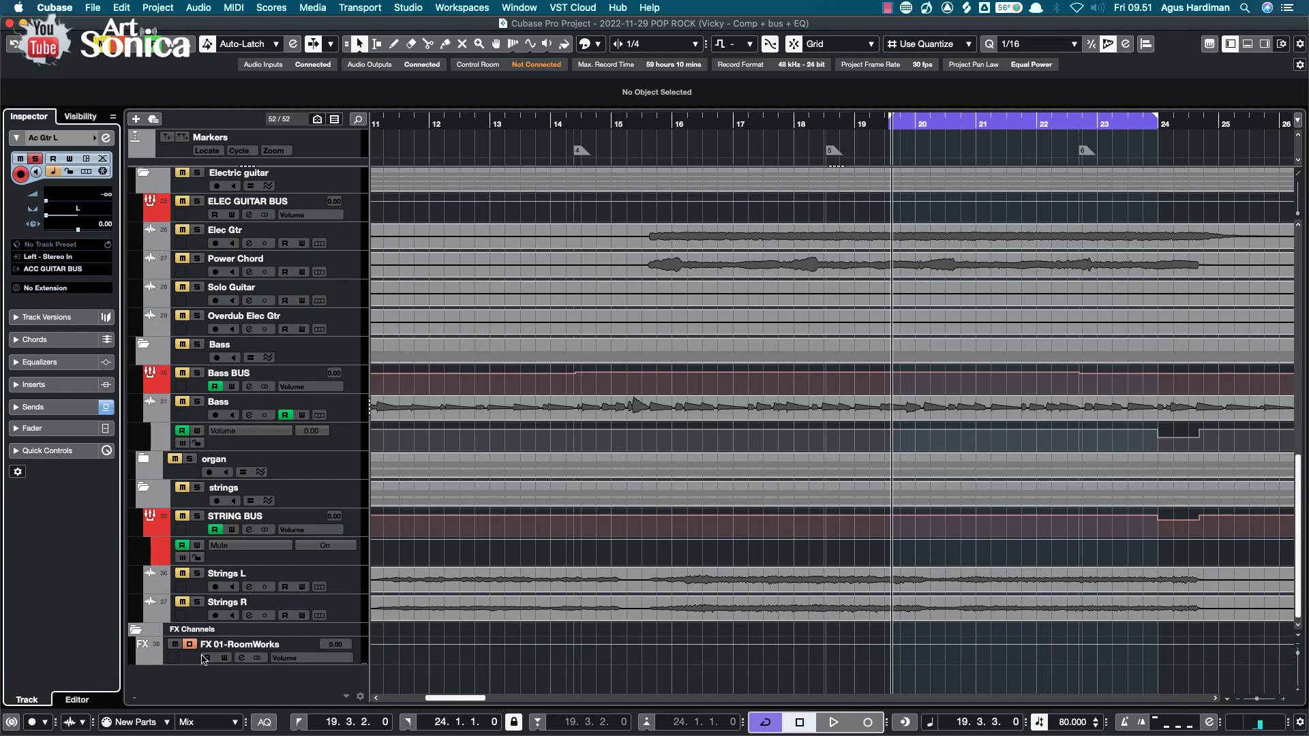
{"action": "left_click", "coordinate": [192, 661]}
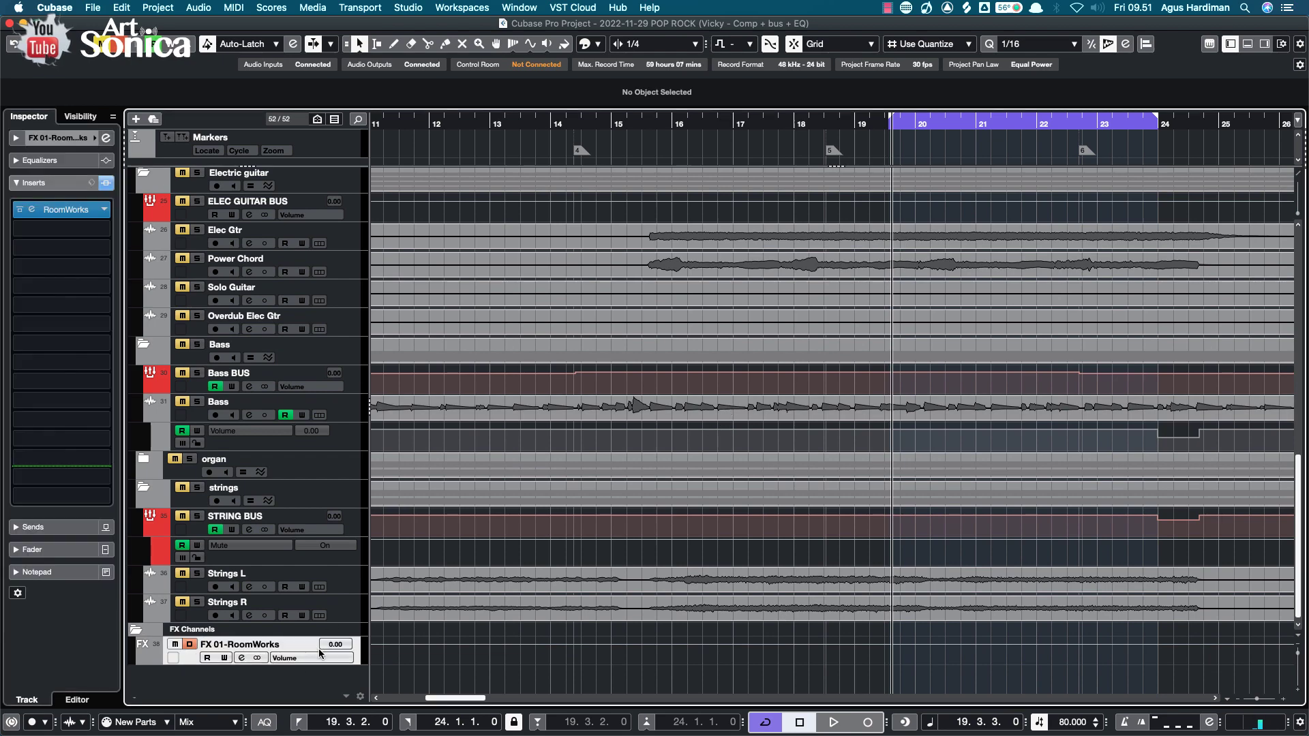
{"action": "key", "text": "F3"}
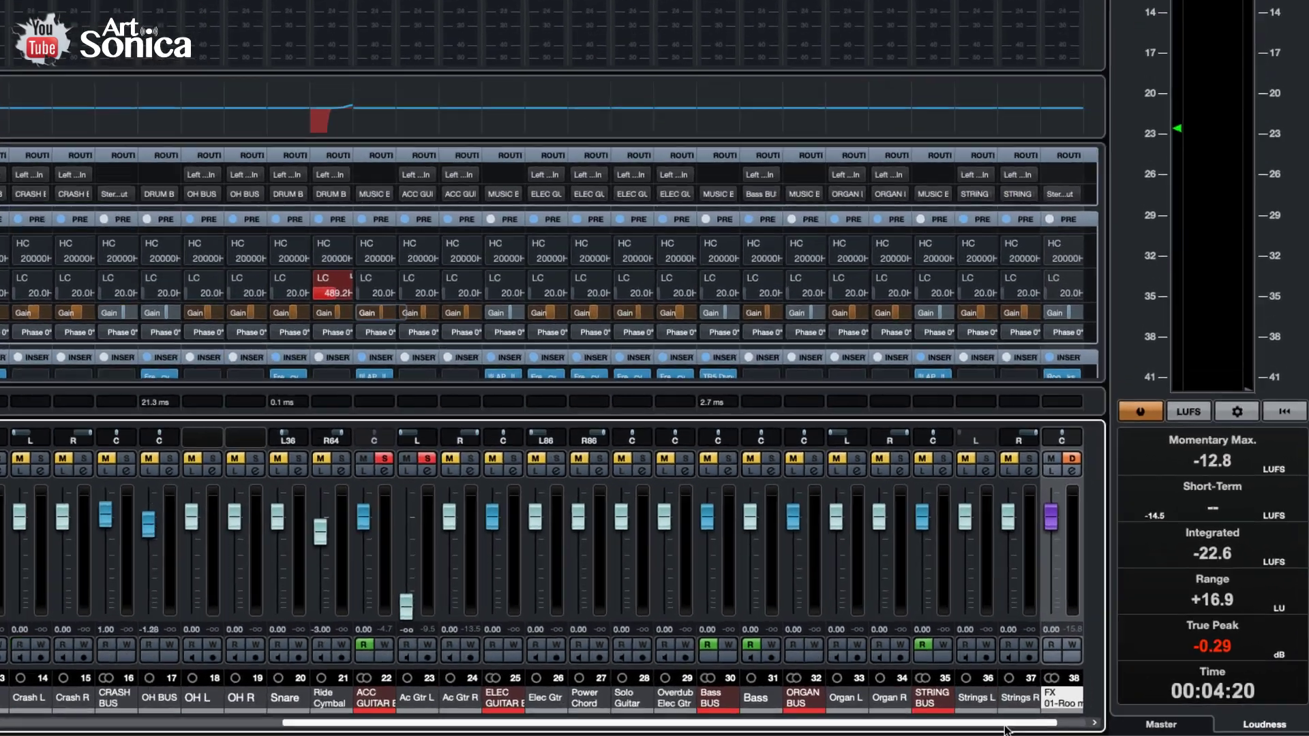
{"action": "left_click_drag", "start_coordinate": [1063, 726], "coordinate": [1103, 727]}
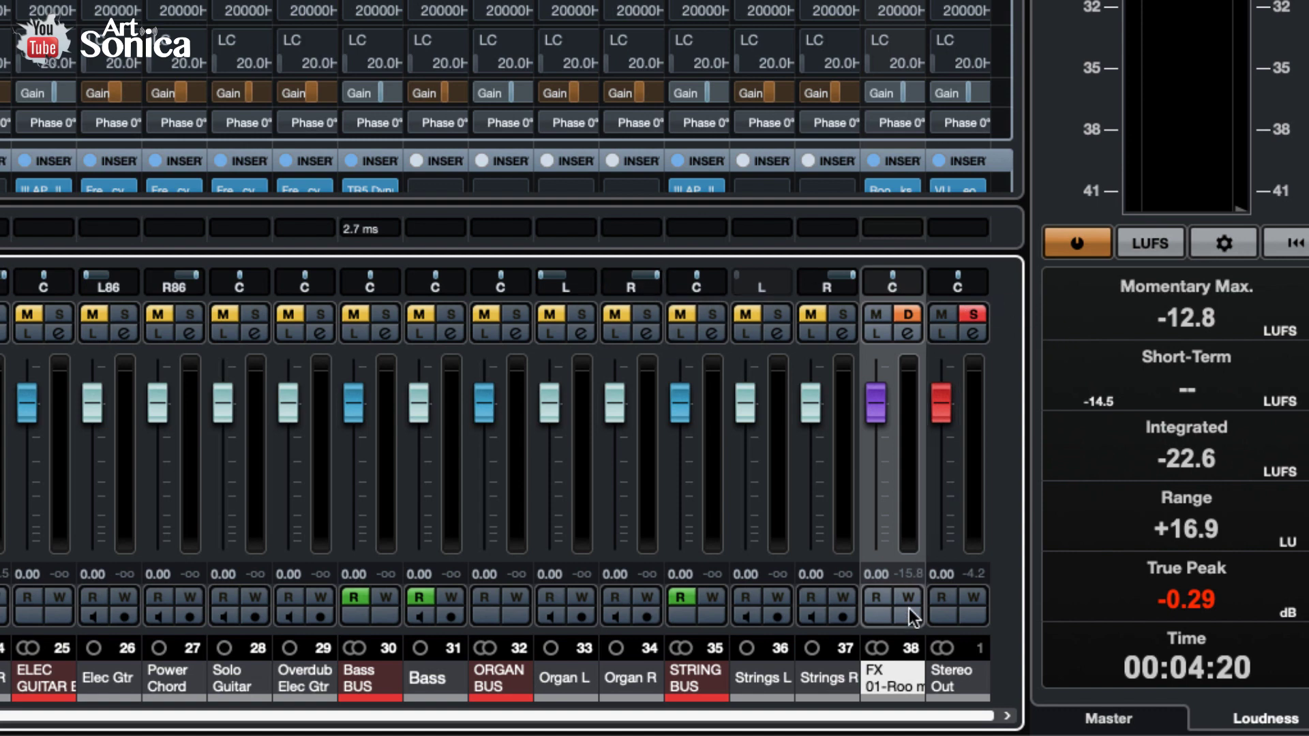
{"action": "left_click", "coordinate": [931, 285]}
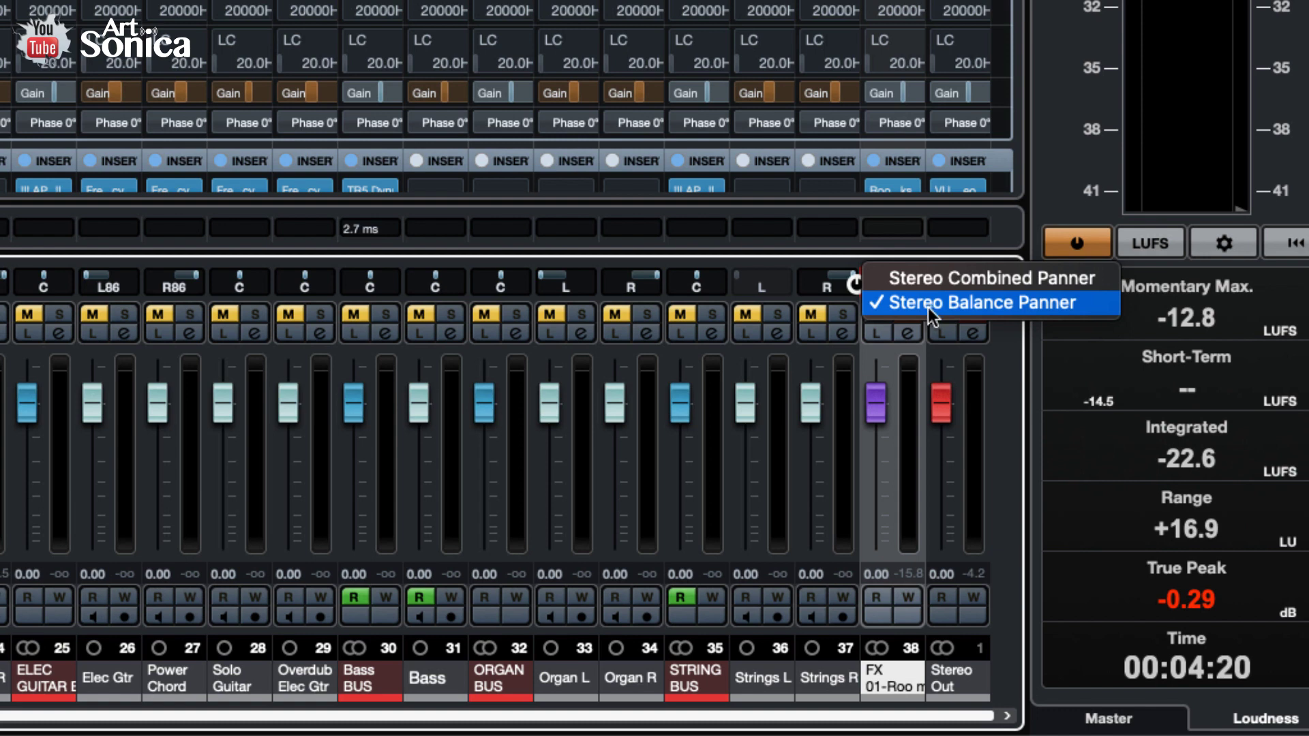
{"action": "left_click", "coordinate": [930, 278]}
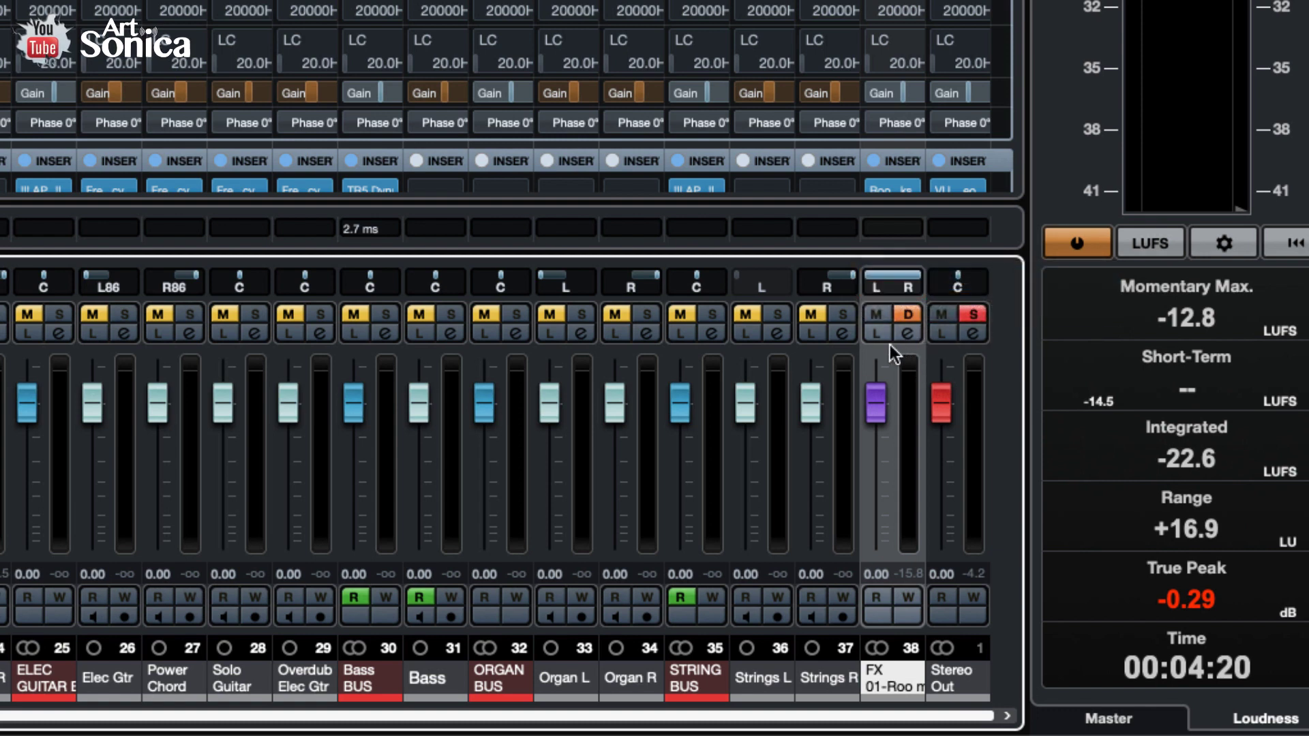
- Try narrowing and shifting the stereo image of FX 01-RoomWorks with its combined panner, passing through L84 and R92
{"action": "mouse_move", "coordinate": [900, 292]}
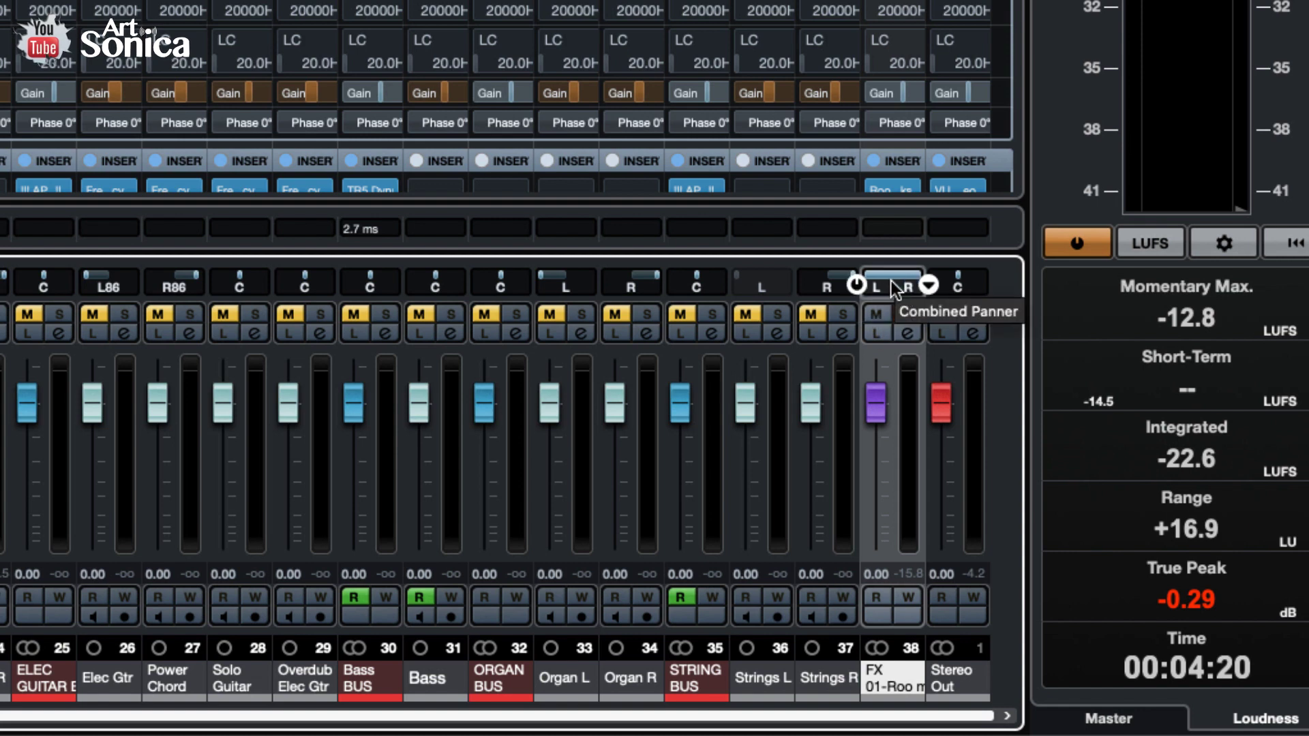
{"action": "mouse_move", "coordinate": [894, 280]}
{"action": "left_mouse_down"}
{"action": "mouse_move", "coordinate": [886, 192]}
{"action": "mouse_move", "coordinate": [902, 346]}
{"action": "mouse_move", "coordinate": [911, 292]}
{"action": "mouse_move", "coordinate": [928, 290]}
{"action": "mouse_move", "coordinate": [883, 296]}
{"action": "left_mouse_up"}
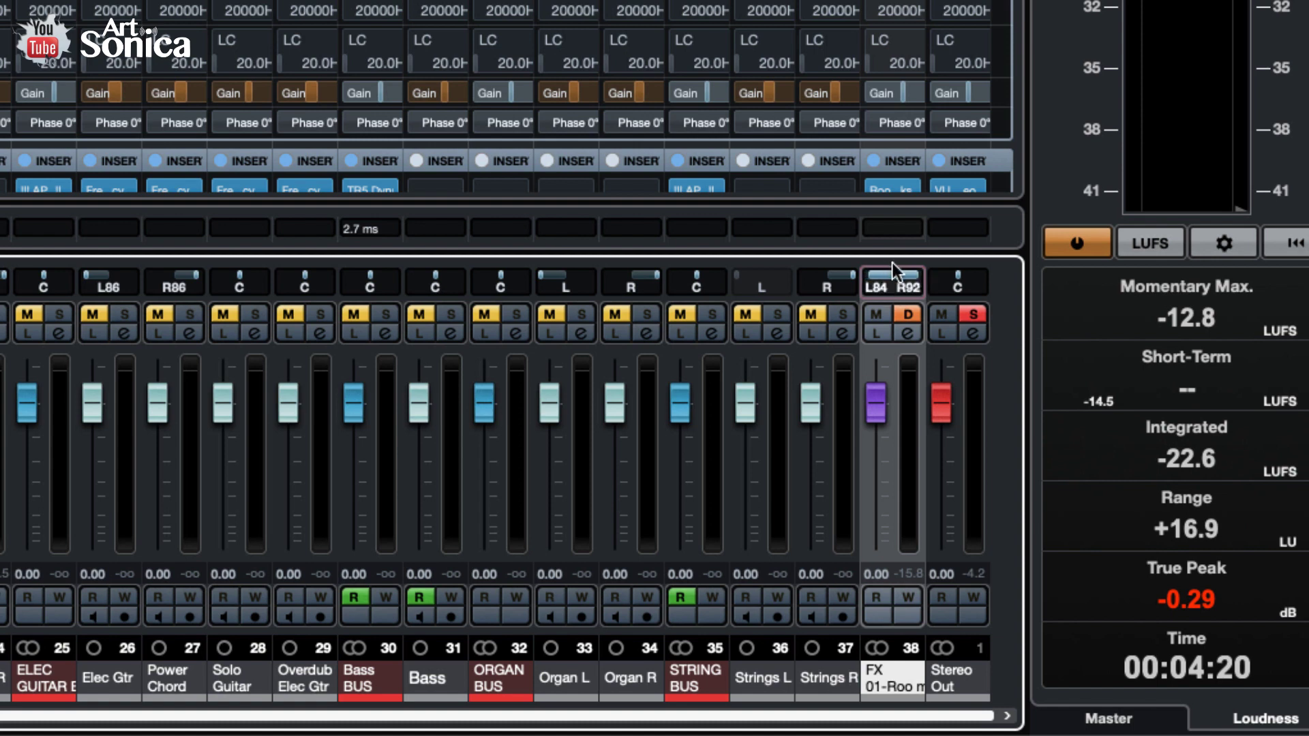
{"action": "left_click_drag", "start_coordinate": [877, 263], "coordinate": [926, 278]}
{"action": "left_click_drag", "start_coordinate": [896, 275], "coordinate": [904, 31]}
- Swap the stereo sides of the FX 01-RoomWorks channel by setting its left pan value to R and its right pan value to L
{"action": "double_click", "coordinate": [876, 295]}
{"action": "type", "text": "R"}
{"action": "key", "text": "Return"}
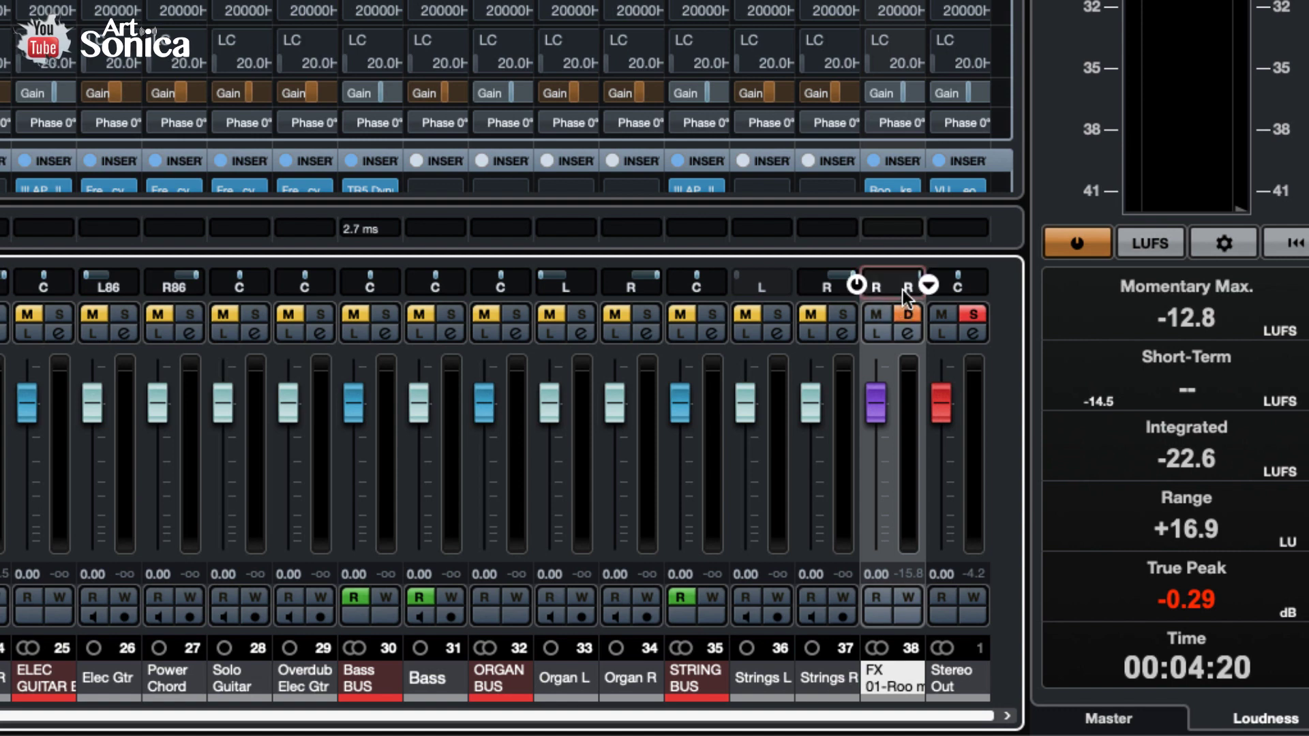
{"action": "double_click", "coordinate": [903, 289]}
{"action": "type", "text": "L"}
{"action": "key", "text": "Return"}
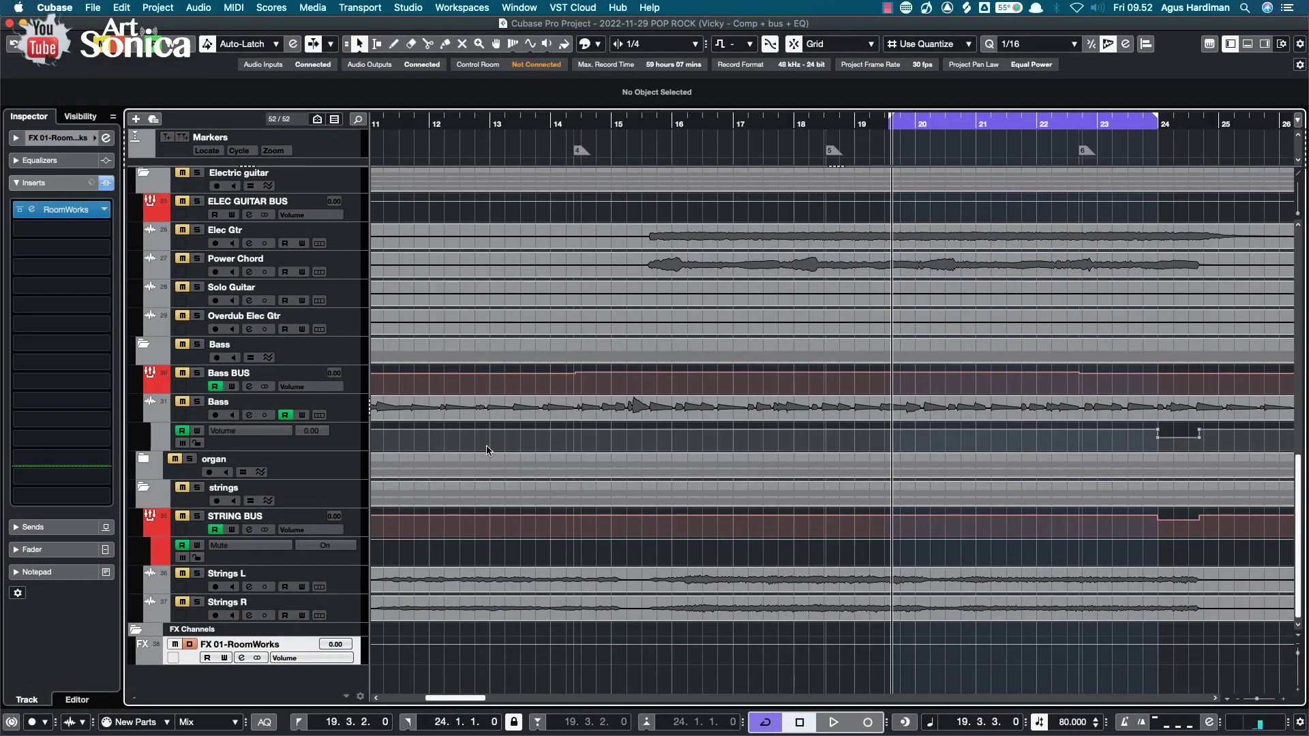
- Clear the solo on the Ac Gtr L track and solo the Ac Gtr R track instead
{"action": "scroll", "coordinate": [484, 450], "scroll_direction": "up", "scroll_amount": 8}
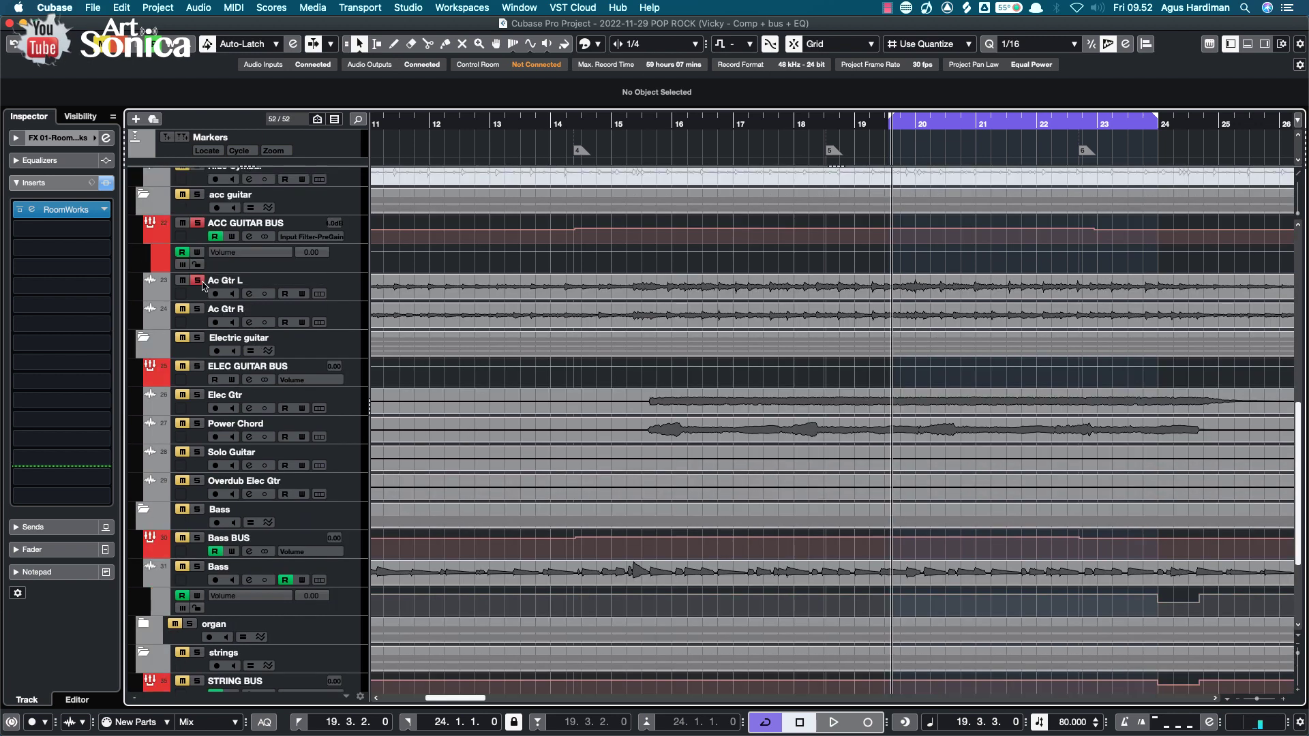
{"action": "left_click", "coordinate": [200, 281]}
{"action": "left_click", "coordinate": [328, 320]}
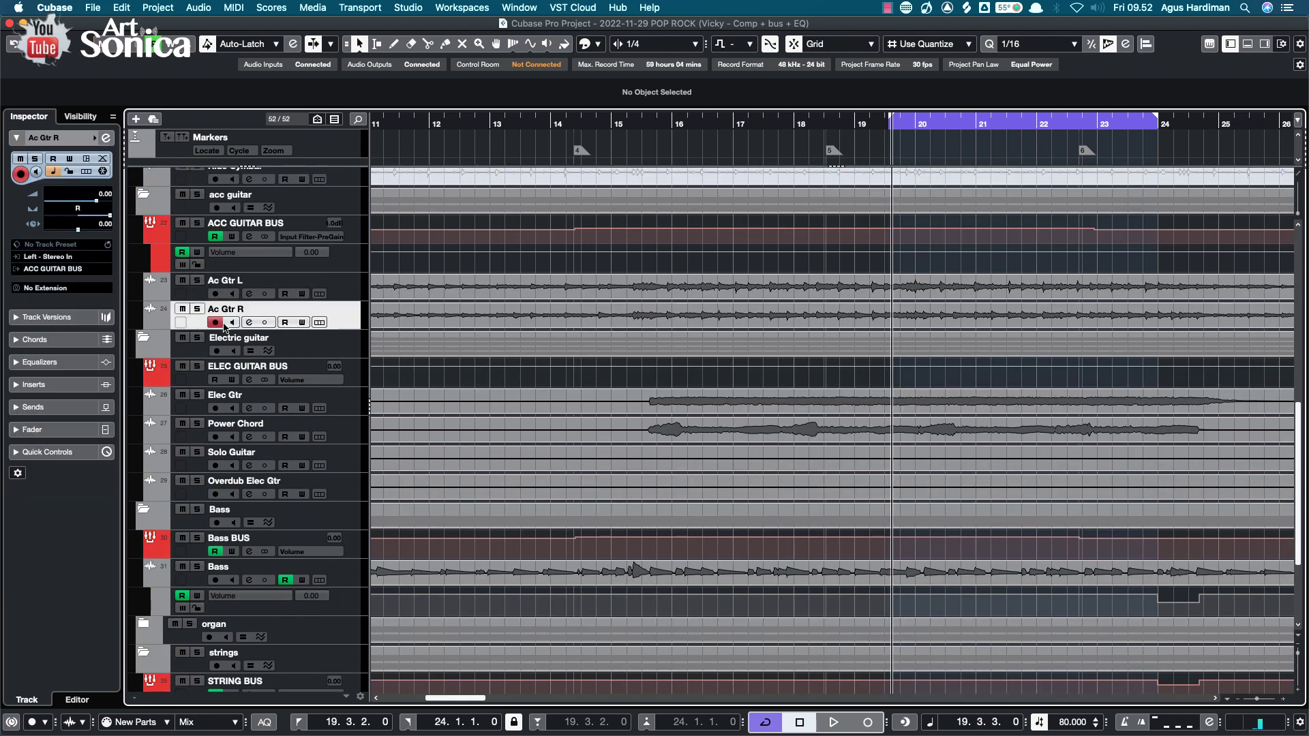
{"action": "left_click", "coordinate": [197, 308]}
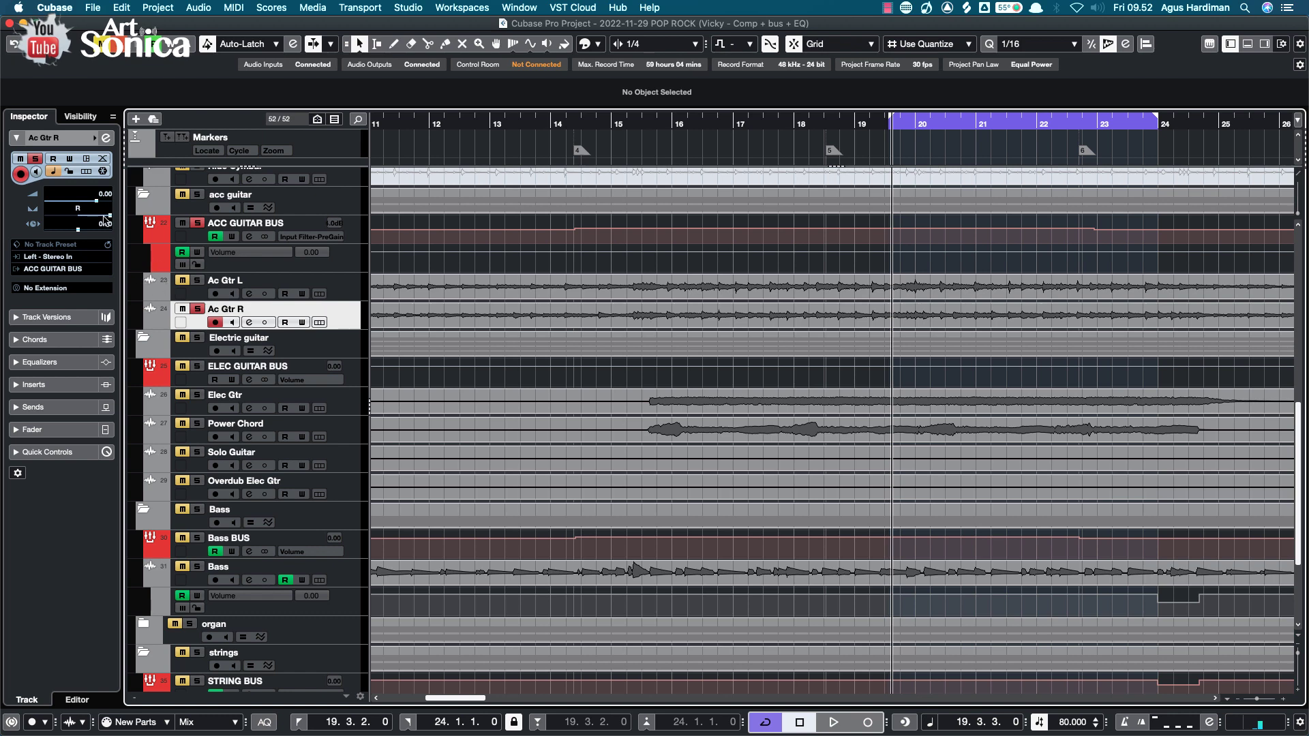
- Route the first send of the Ac Gtr R track to FX 01-RoomWorks, activate it and play back the cycle range
{"action": "left_click", "coordinate": [61, 407]}
{"action": "left_click", "coordinate": [106, 278]}
{"action": "left_click", "coordinate": [75, 336]}
{"action": "left_click", "coordinate": [19, 272]}
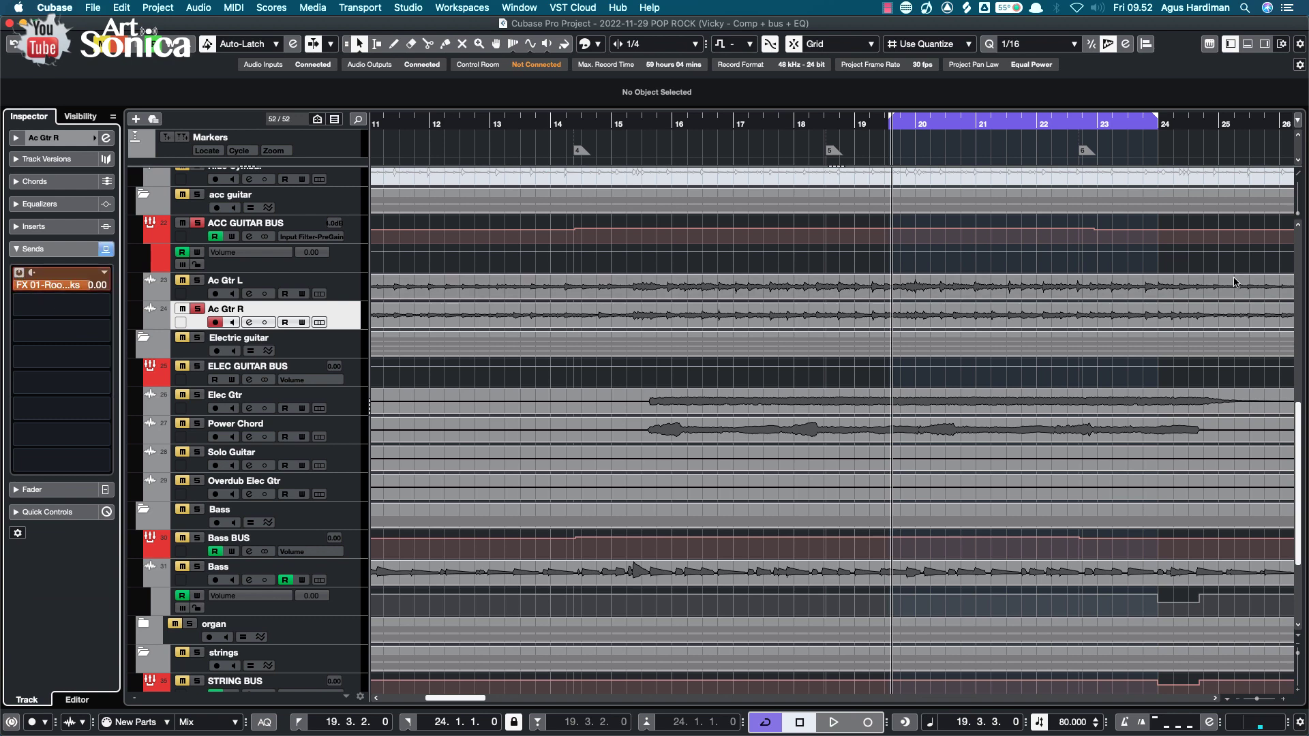
{"action": "key", "text": "space"}
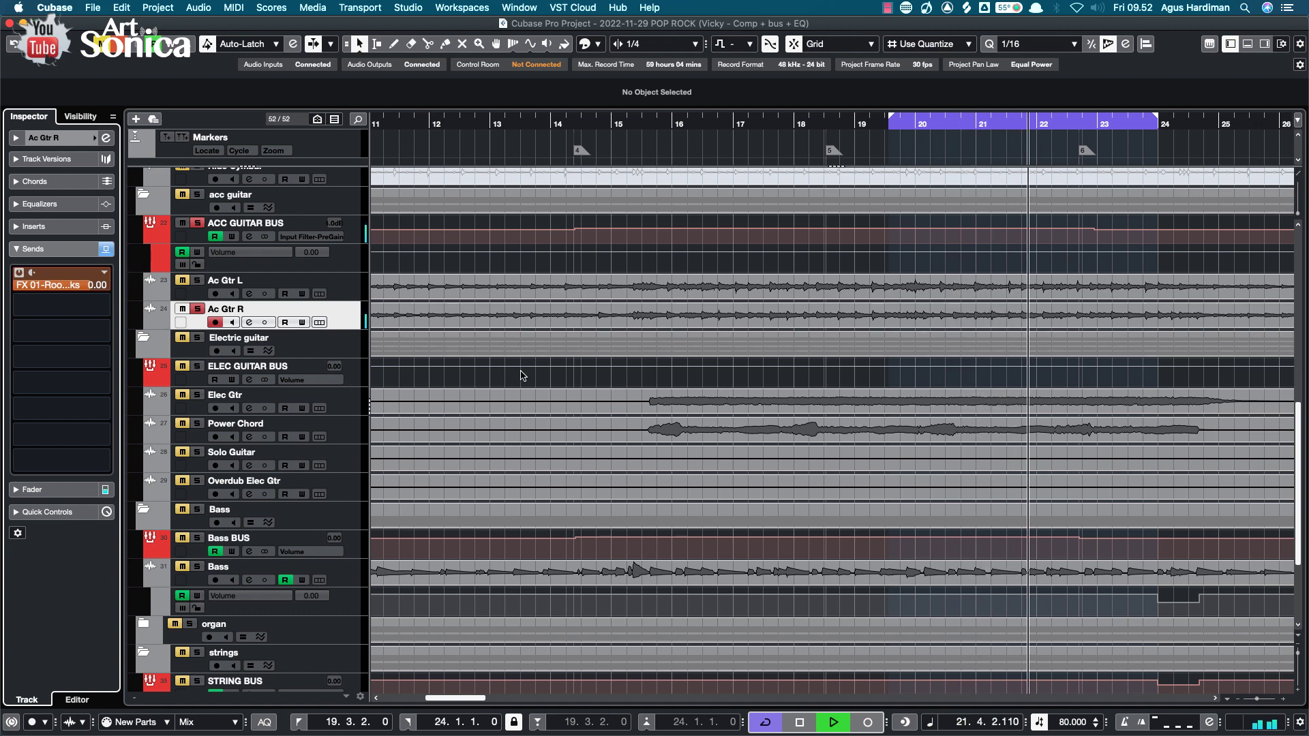
{"action": "key", "text": "space"}
- Compare playback of the Ac Gtr R track with its FX 01-RoomWorks send switched off and on again
{"action": "left_click", "coordinate": [57, 142]}
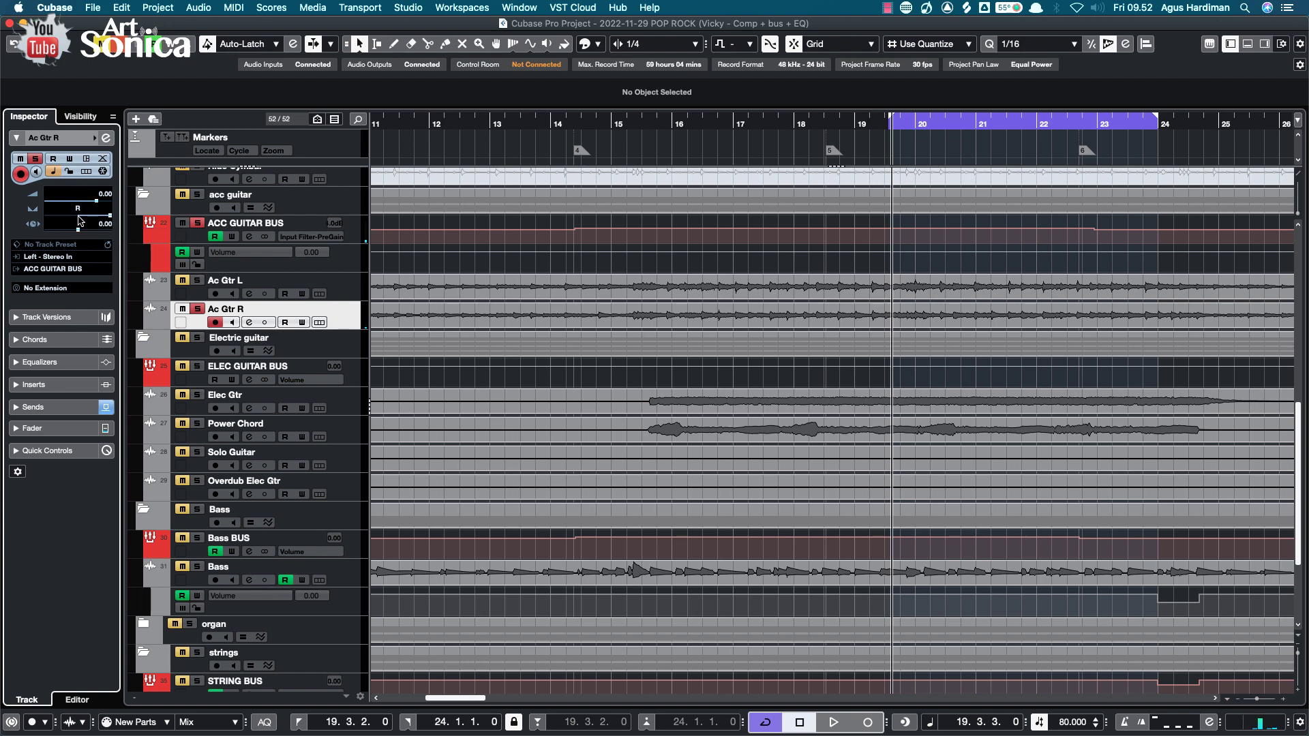
{"action": "left_click", "coordinate": [33, 407]}
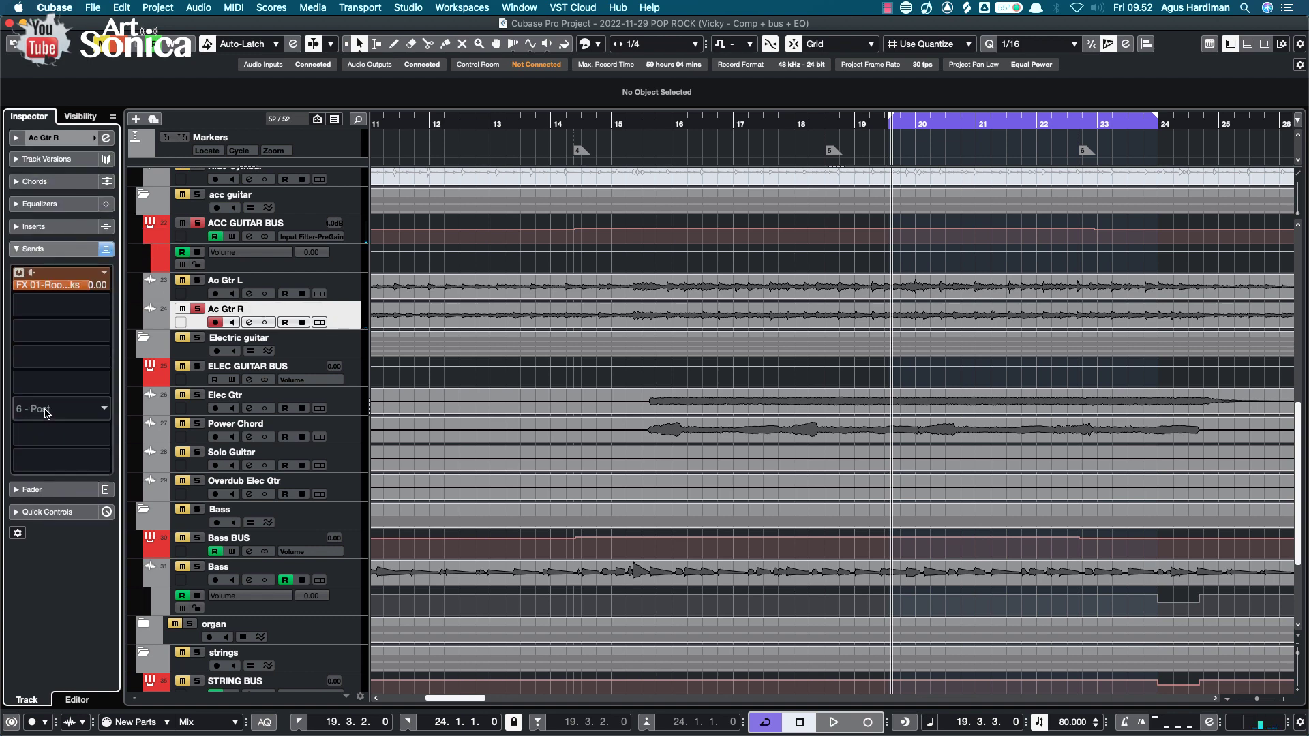
{"action": "left_click", "coordinate": [20, 275]}
{"action": "key", "text": "space"}
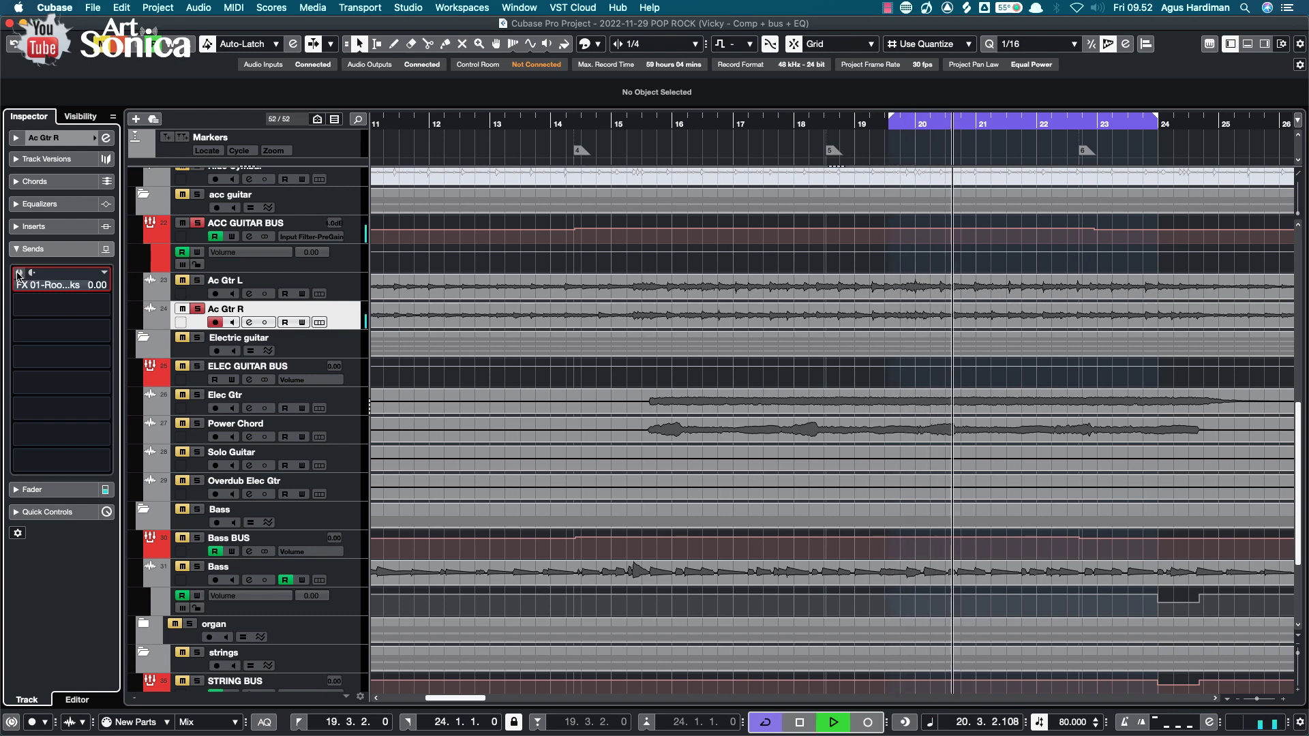
{"action": "key", "text": "space"}
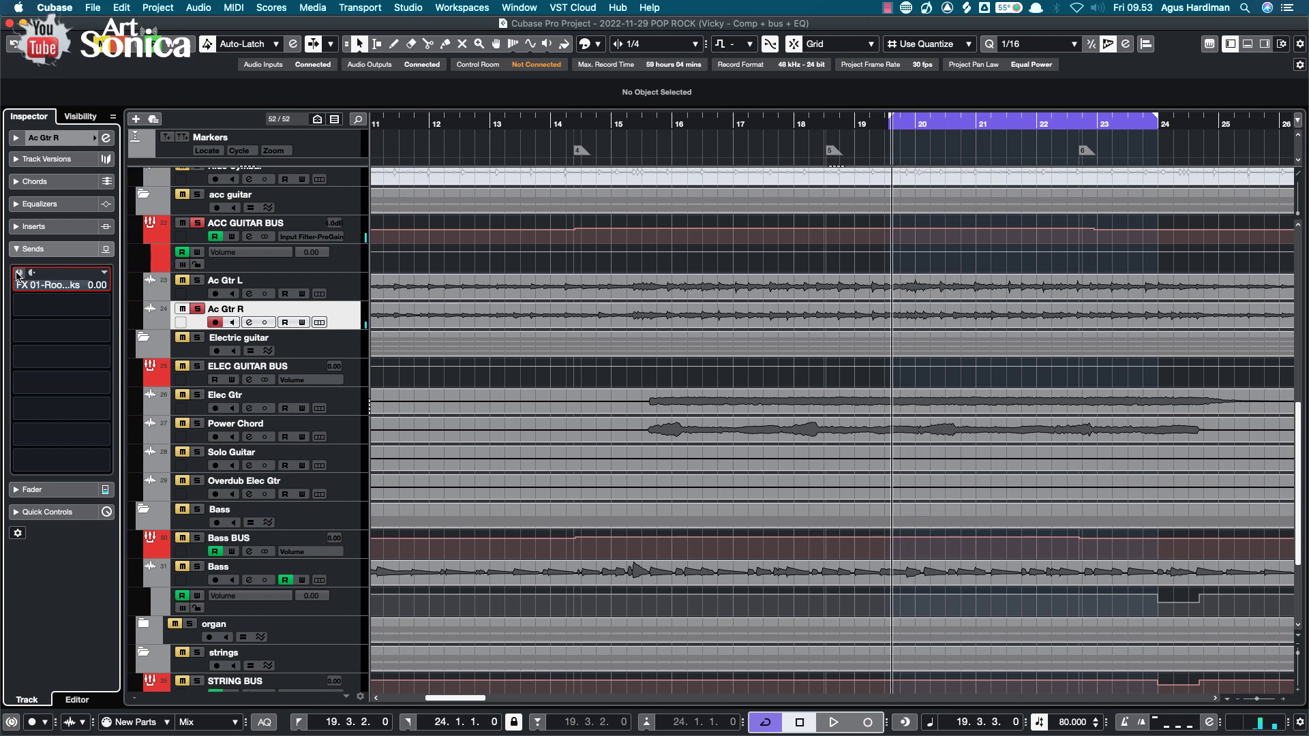
{"action": "left_click", "coordinate": [19, 275]}
{"action": "key", "text": "space"}
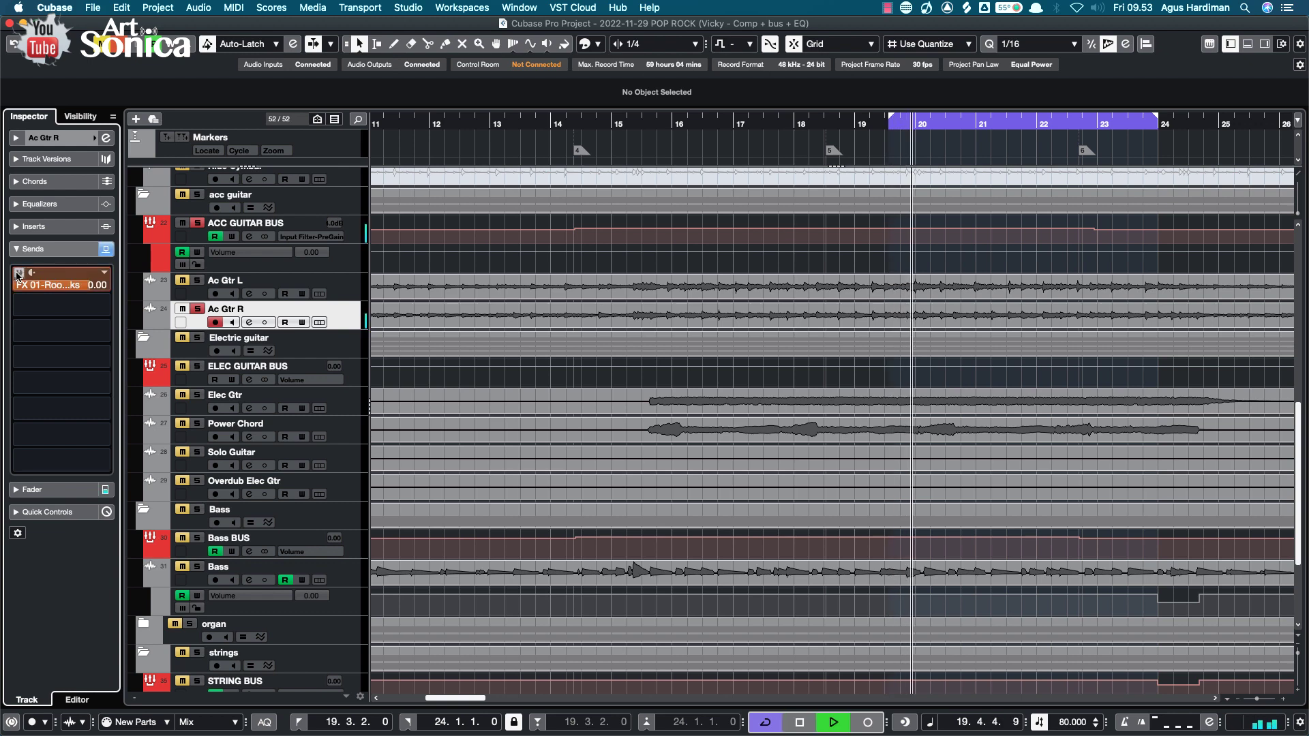
{"action": "key", "text": "space"}
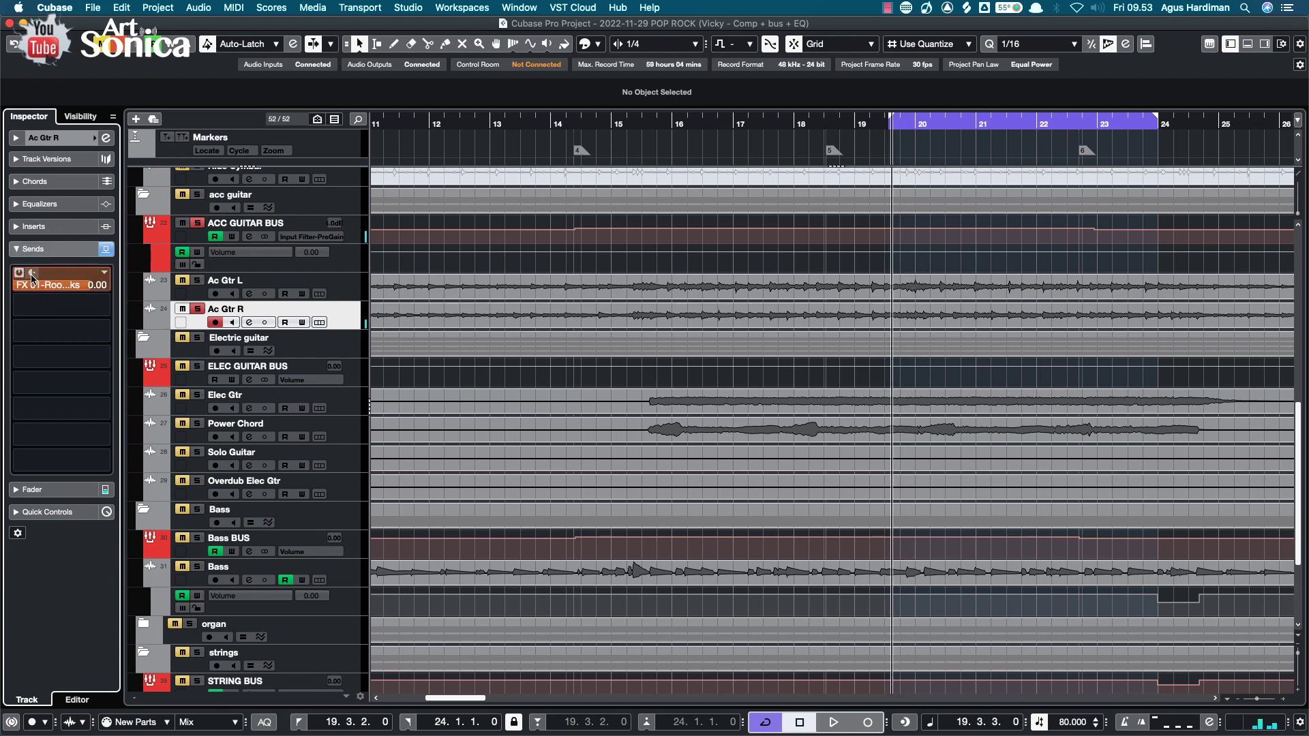
- Lower the Ac Gtr R track's volume to -oo and play back the cycle range to hear only its reverb
{"action": "left_click", "coordinate": [94, 138]}
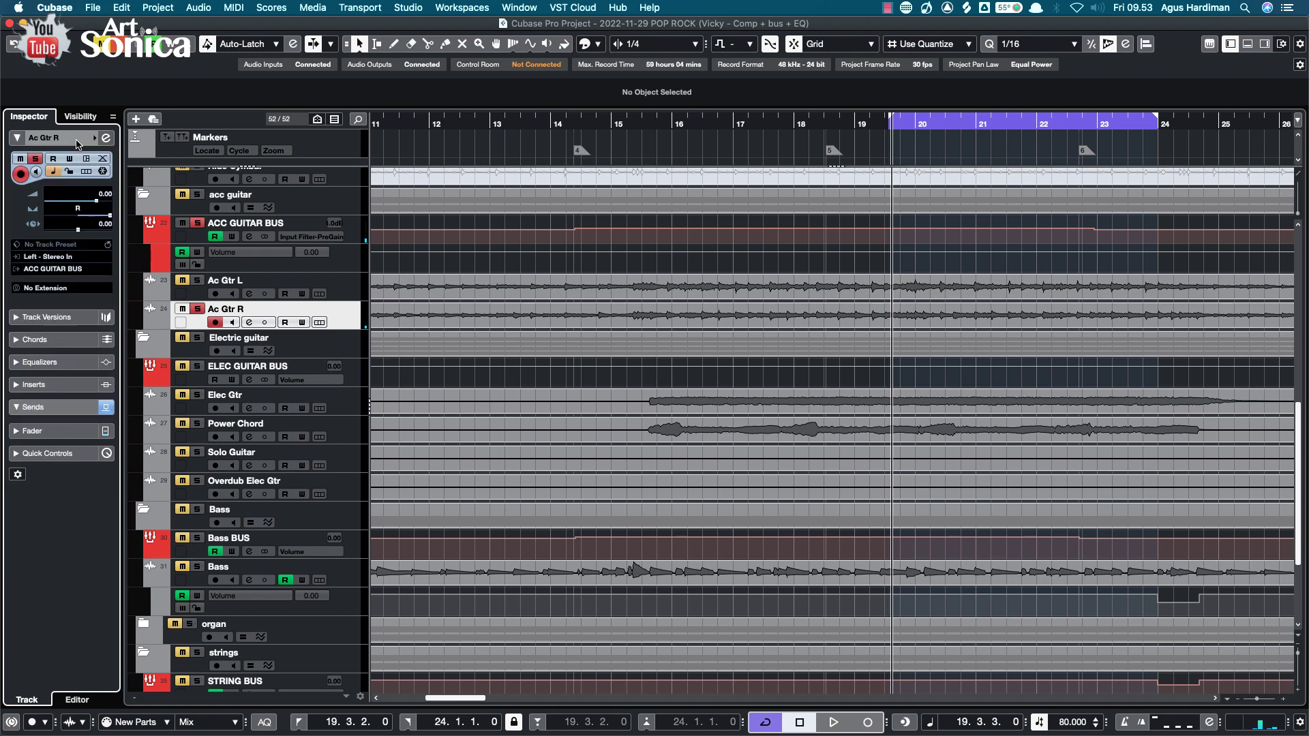
{"action": "left_click_drag", "start_coordinate": [60, 203], "coordinate": [13, 217]}
{"action": "key", "text": "space"}
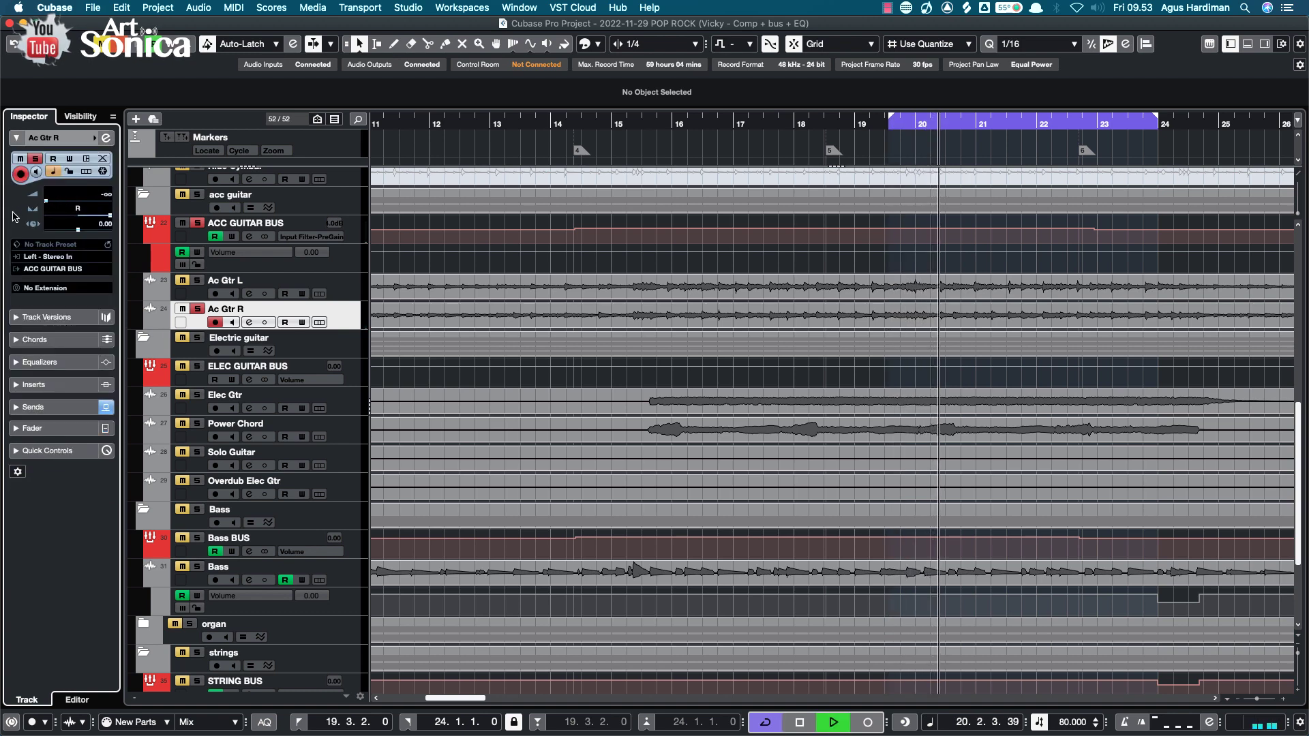
{"action": "key", "text": "space"}
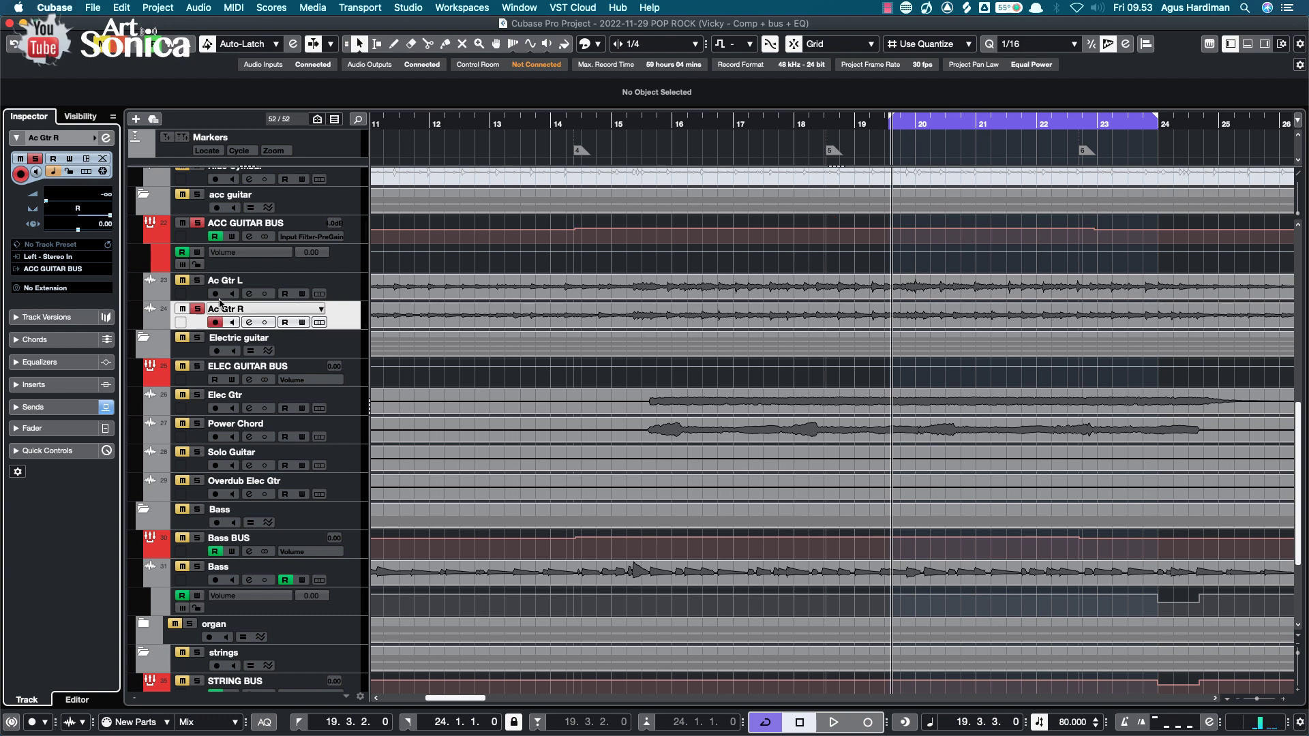
- Solo the Ac Gtr L track together with Ac Gtr R and reset both tracks' volumes to 0.00
{"action": "left_click", "coordinate": [198, 281]}
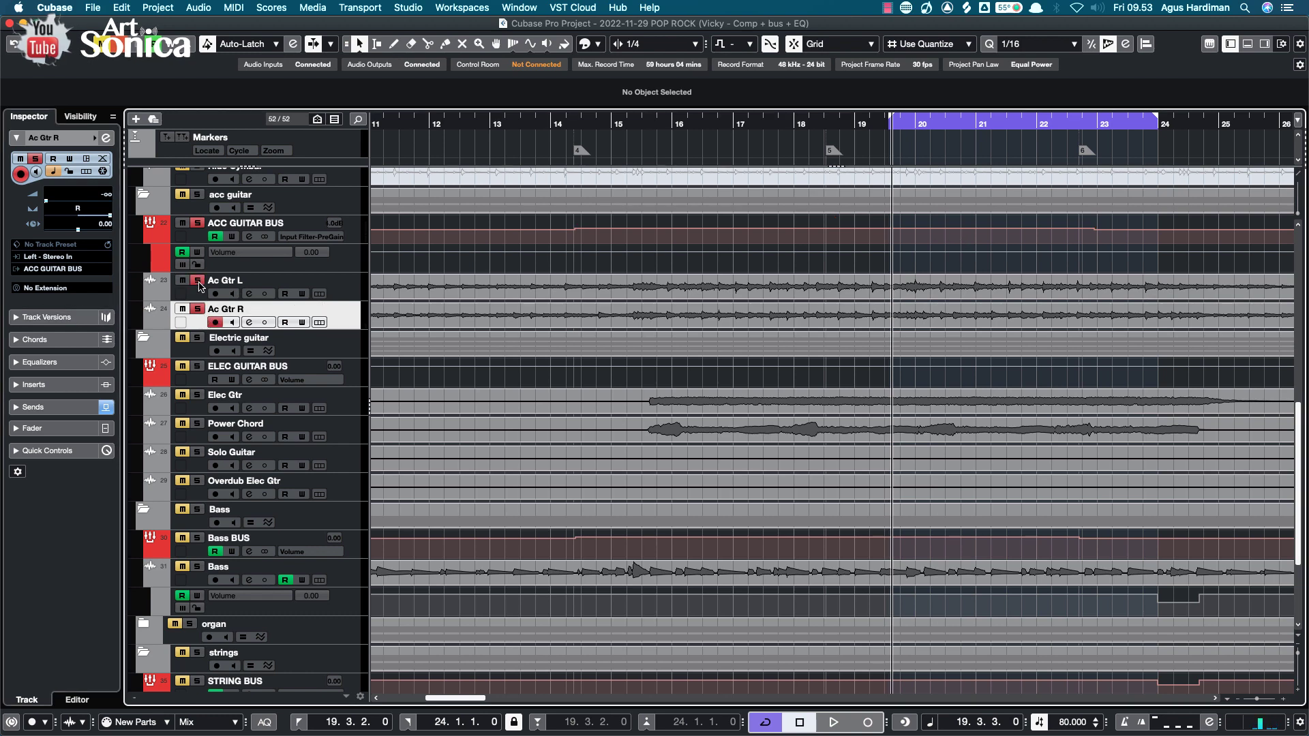
{"action": "left_click", "coordinate": [345, 285]}
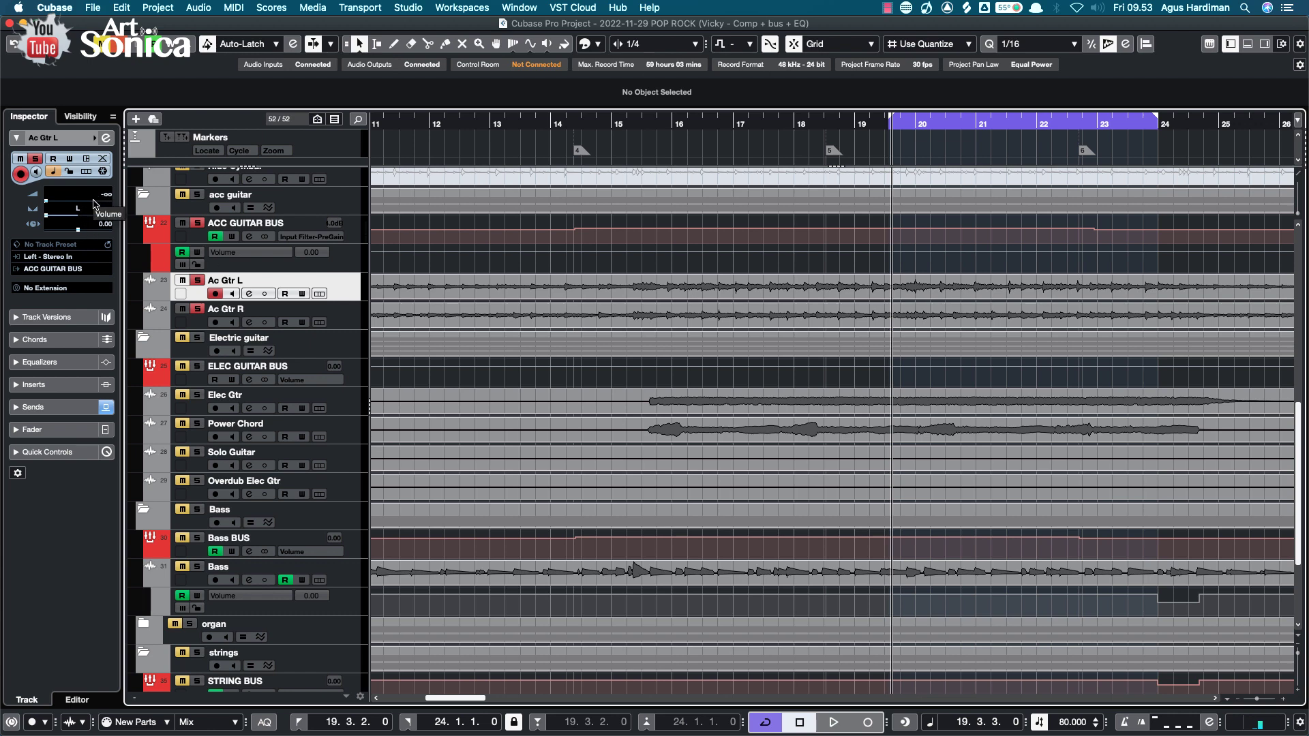
{"action": "left_click", "coordinate": [343, 325]}
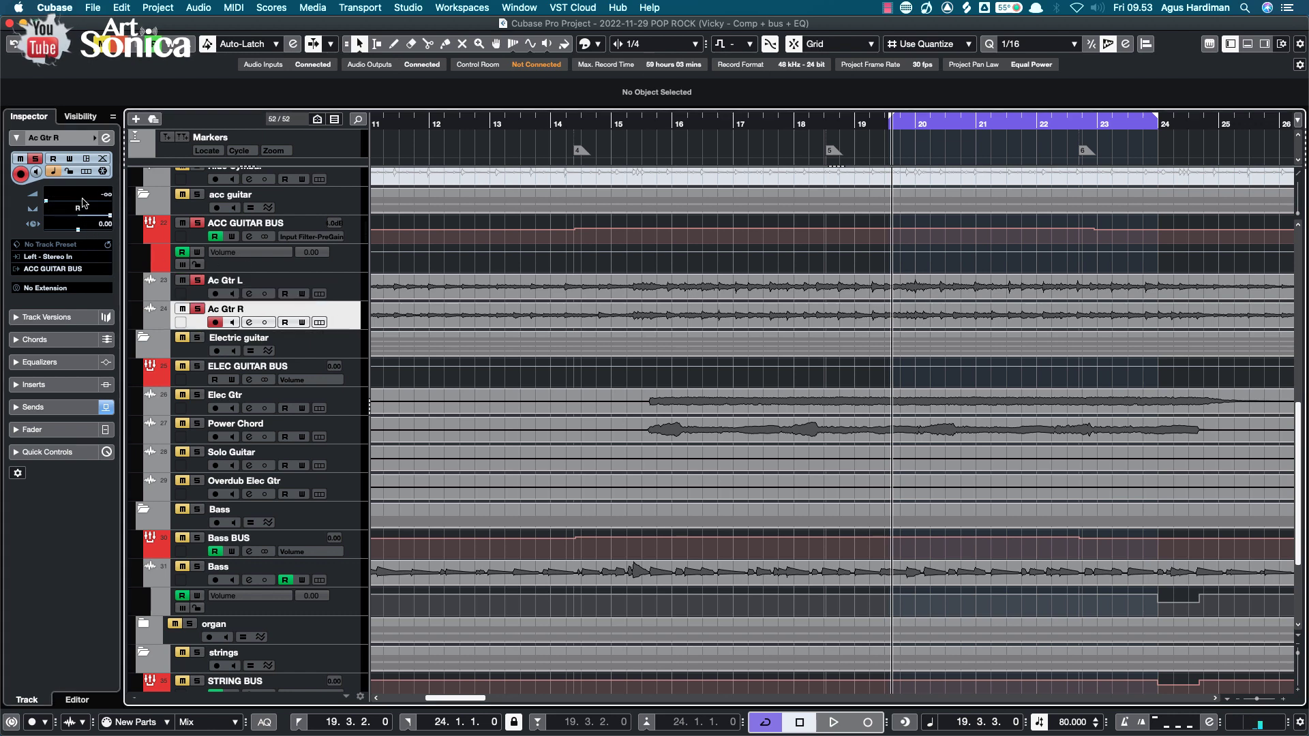
{"action": "left_click_drag", "start_coordinate": [77, 207], "coordinate": [95, 201]}
{"action": "left_click", "coordinate": [342, 297]}
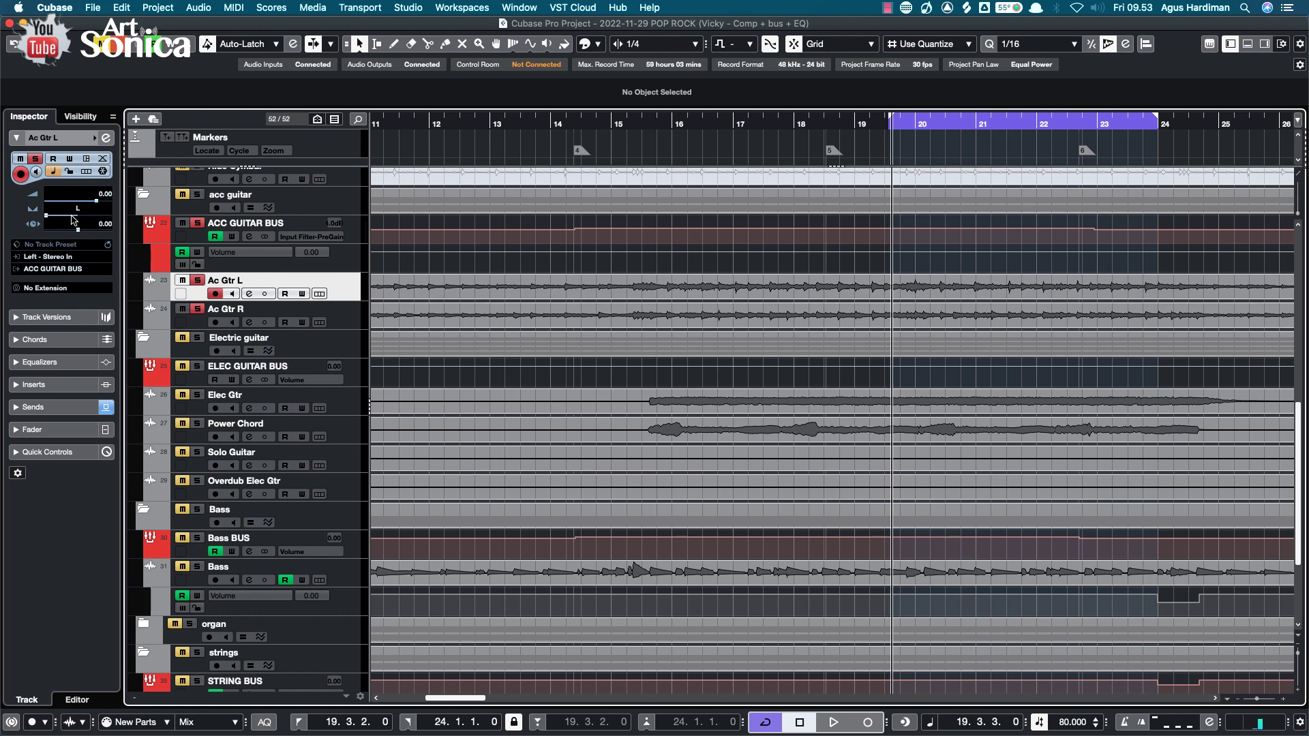
- Compare the pan settings of the Ac Gtr L and Ac Gtr R tracks and play back the cycle range with both soloed
{"action": "key", "text": "Down"}
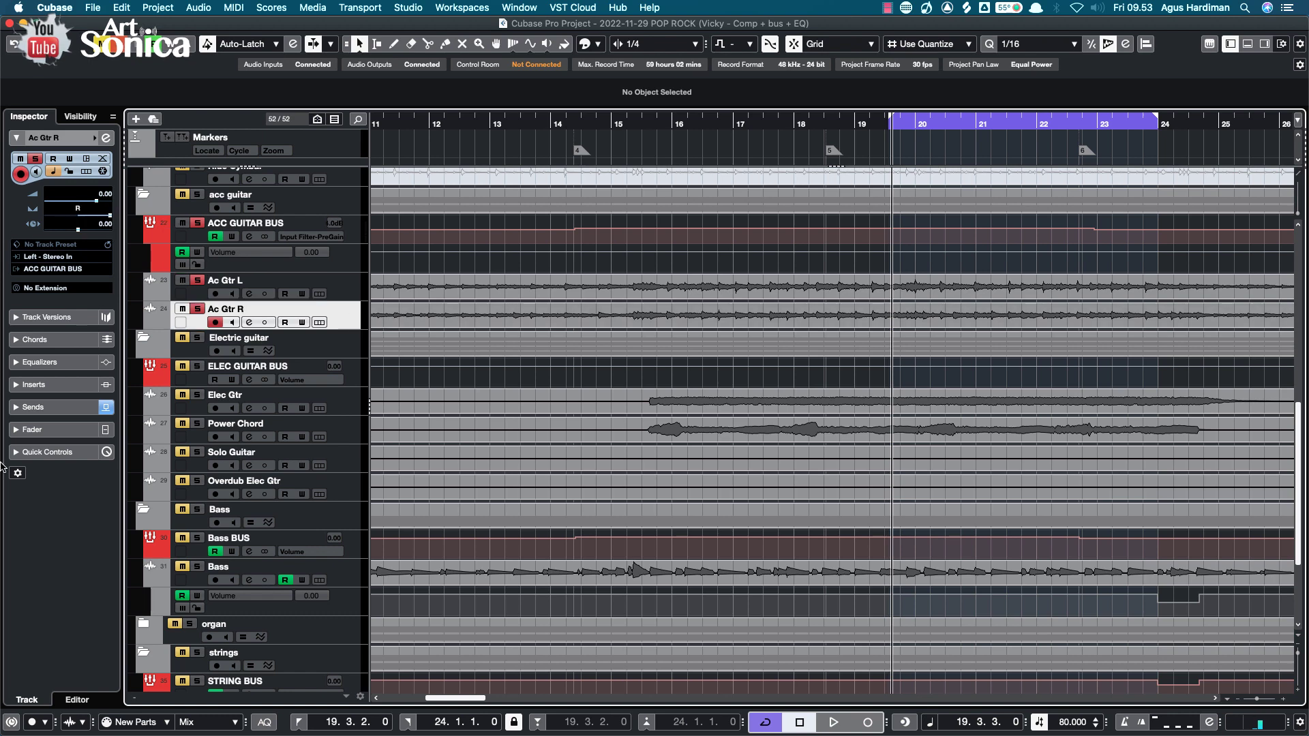
{"action": "key", "text": "Up"}
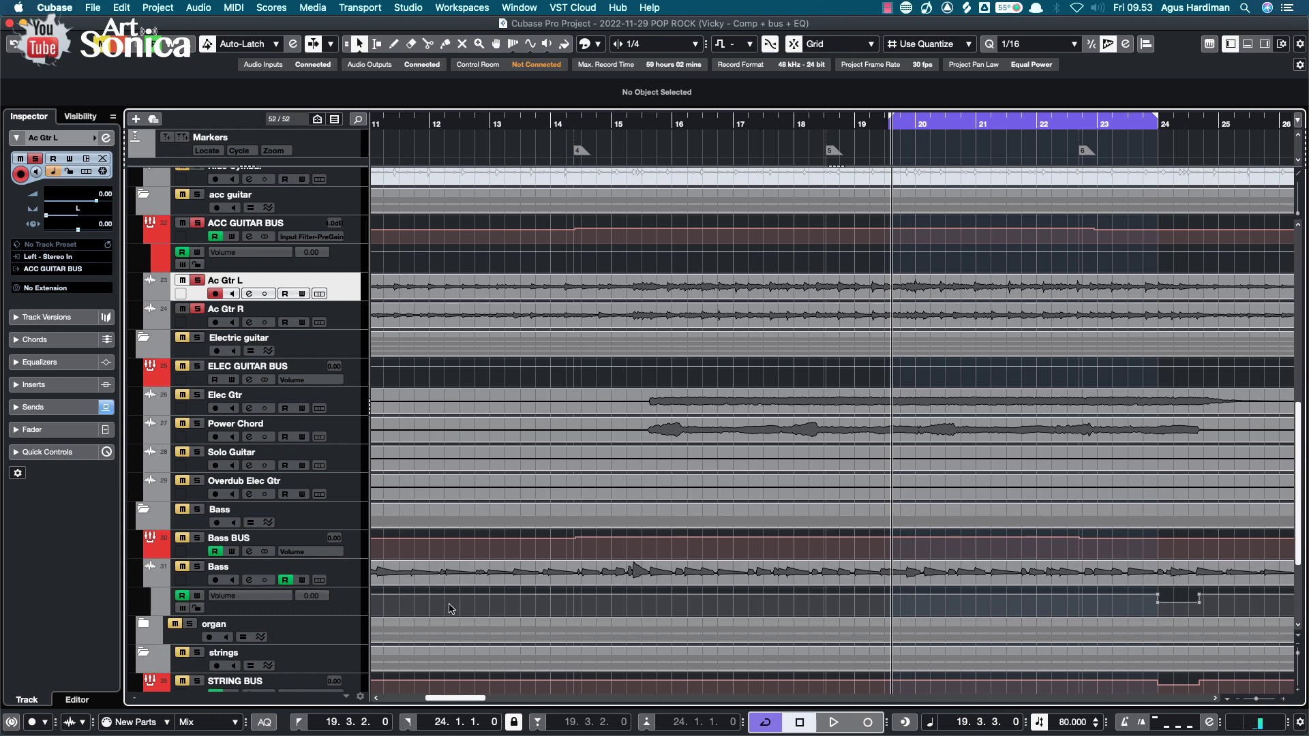
{"action": "left_click", "coordinate": [348, 319]}
{"action": "left_click", "coordinate": [349, 292]}
{"action": "left_click", "coordinate": [353, 320]}
{"action": "left_click", "coordinate": [336, 294]}
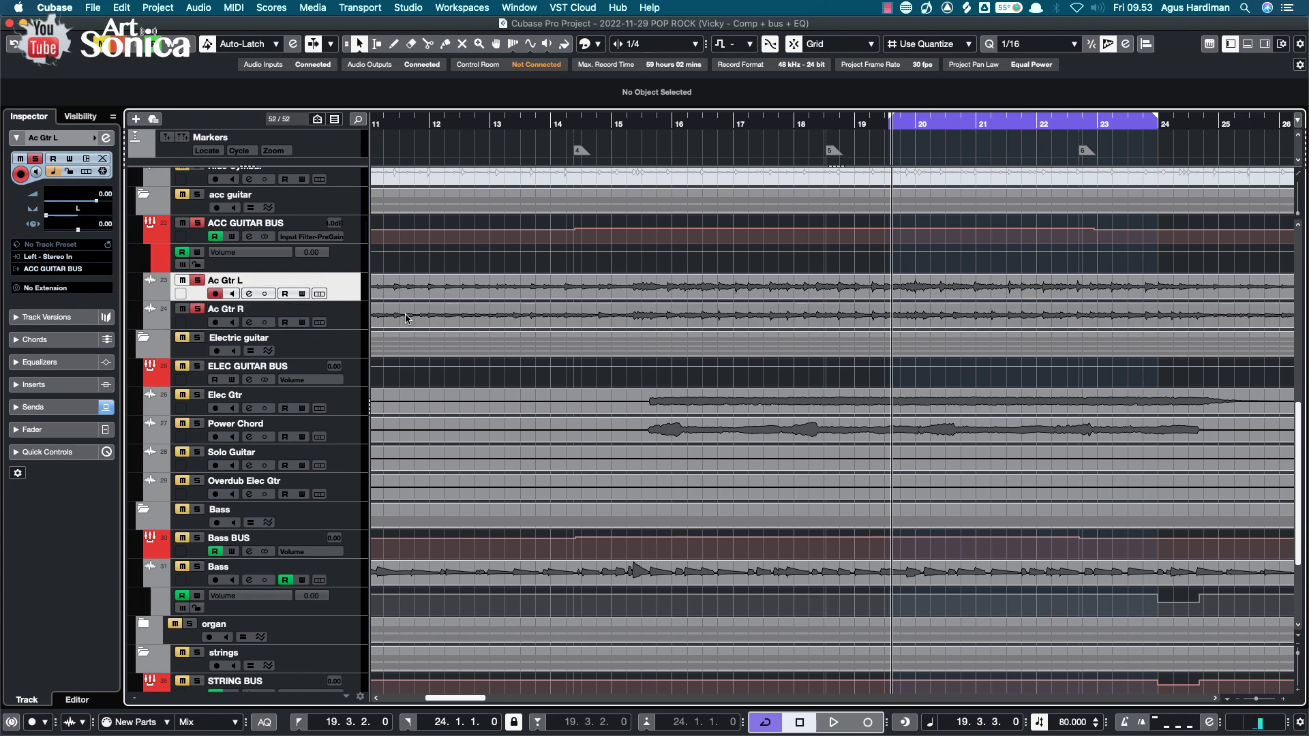
{"action": "left_click", "coordinate": [353, 323]}
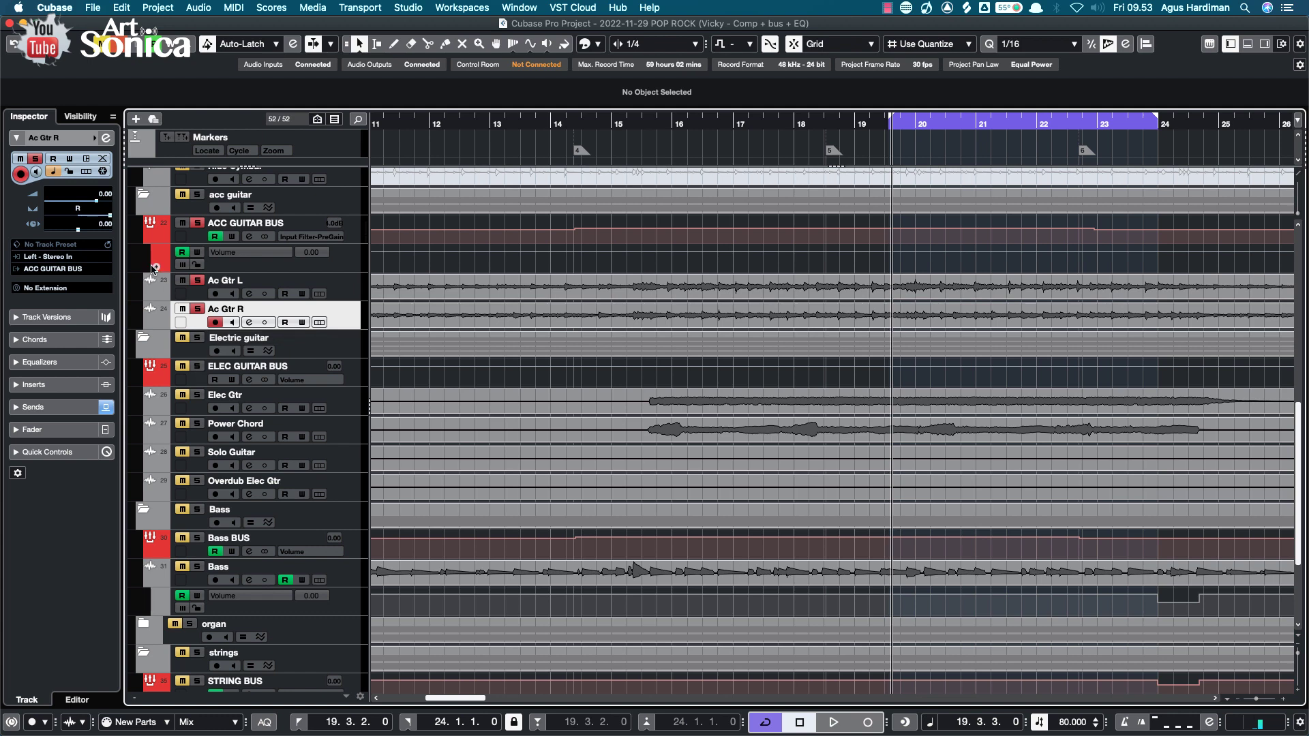
{"action": "key", "text": "space"}
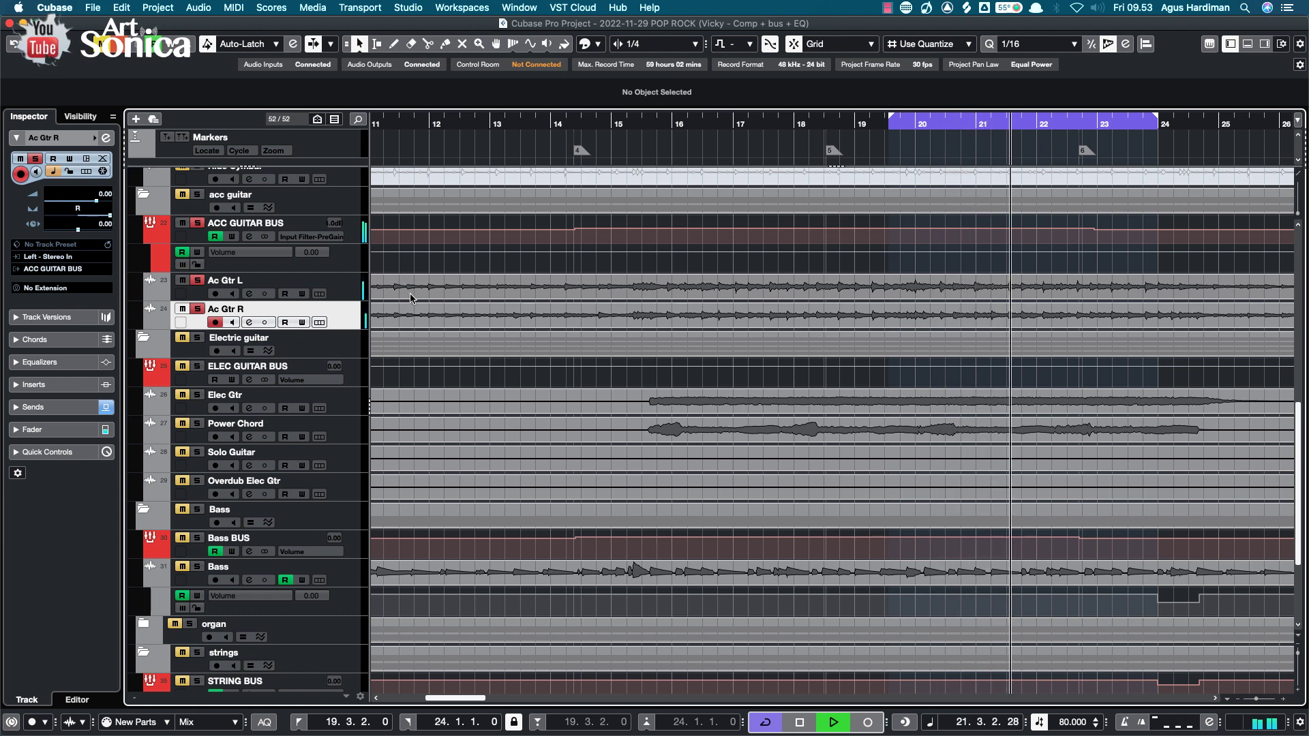
{"action": "key", "text": "space"}
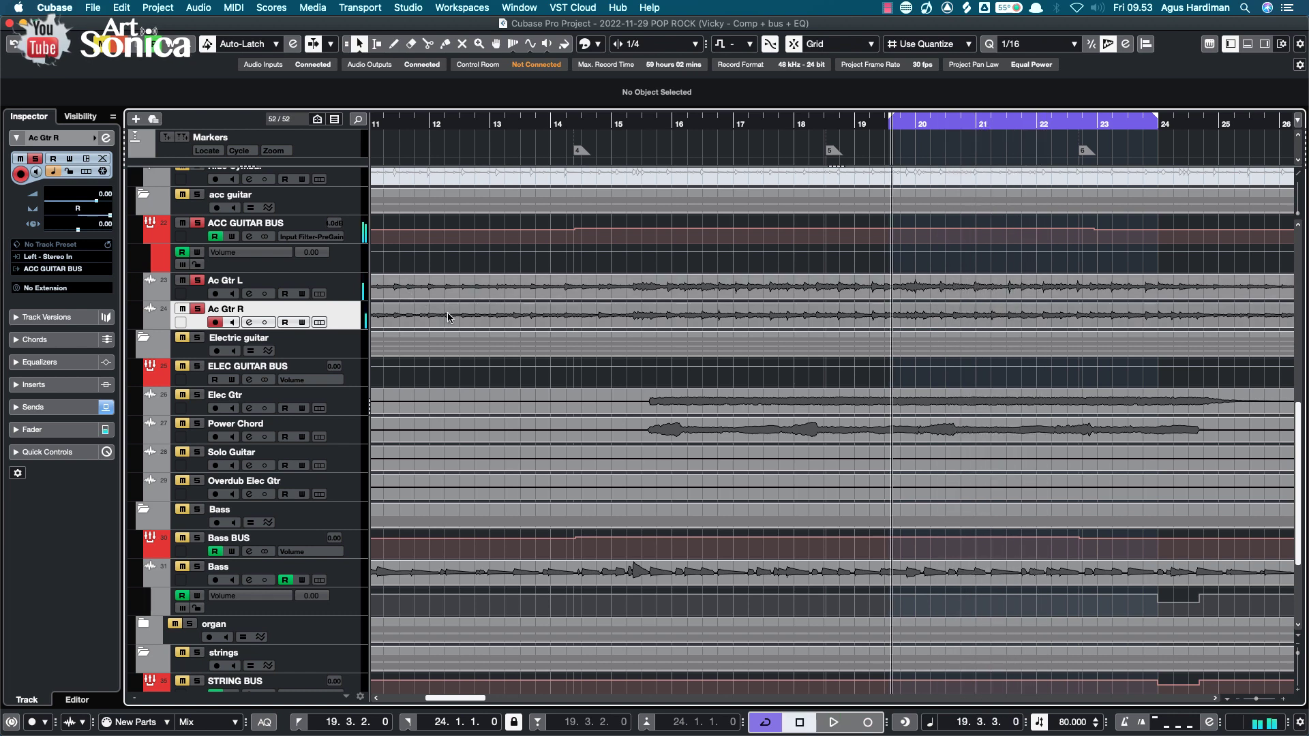